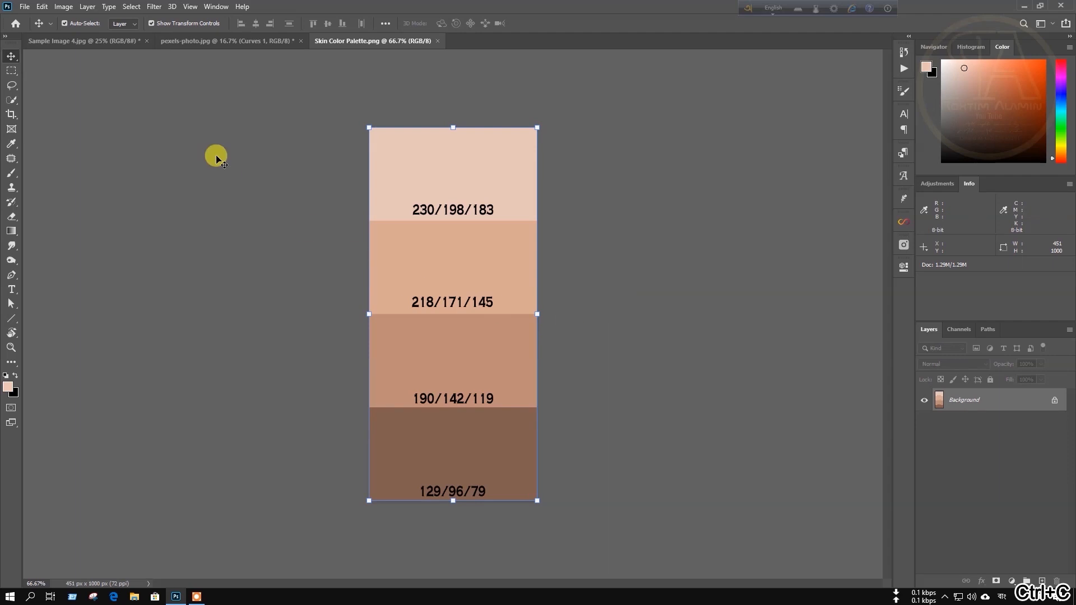
Switch to the Sample Image 4.jpg portrait document.
{"action": "left_click", "coordinate": [84, 41]}
Paste the palette as Layer 1, zoom to 50%, and drag it beside the woman's face.
{"action": "key", "text": "ctrl+v"}
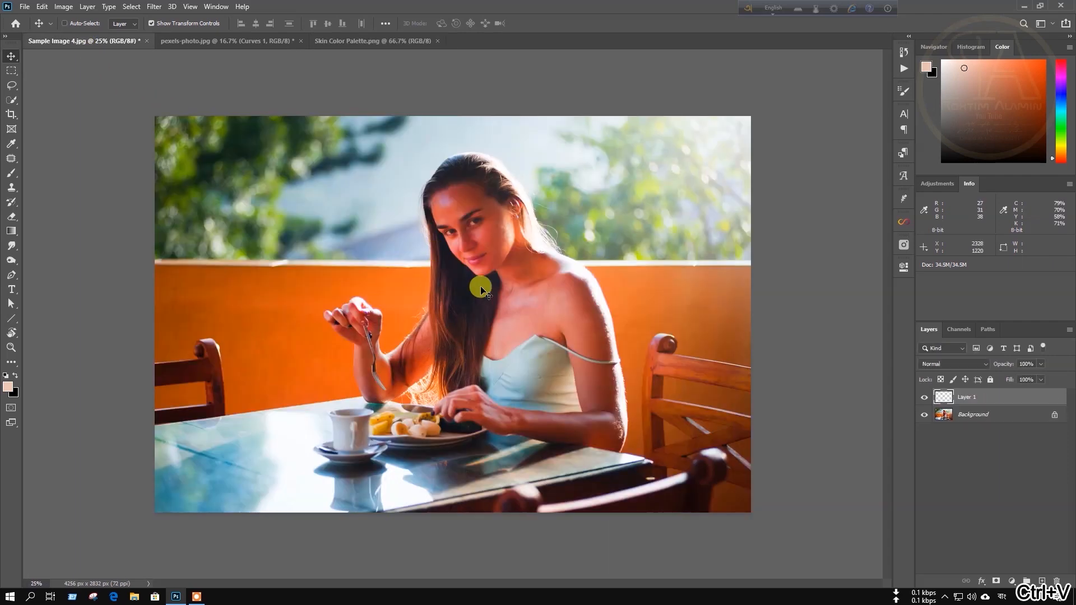
{"action": "key", "text": "ctrl+plus"}
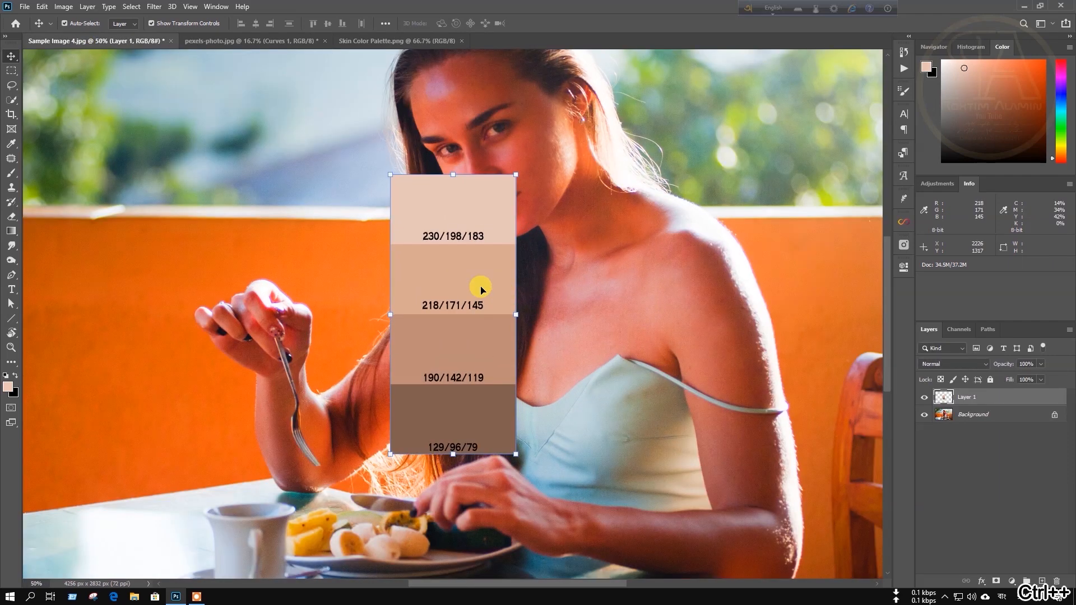
{"action": "scroll", "coordinate": [497, 337], "scroll_direction": "up", "scroll_amount": 2}
{"action": "left_click_drag", "start_coordinate": [464, 417], "coordinate": [389, 268]}
{"action": "left_click", "coordinate": [984, 415]}
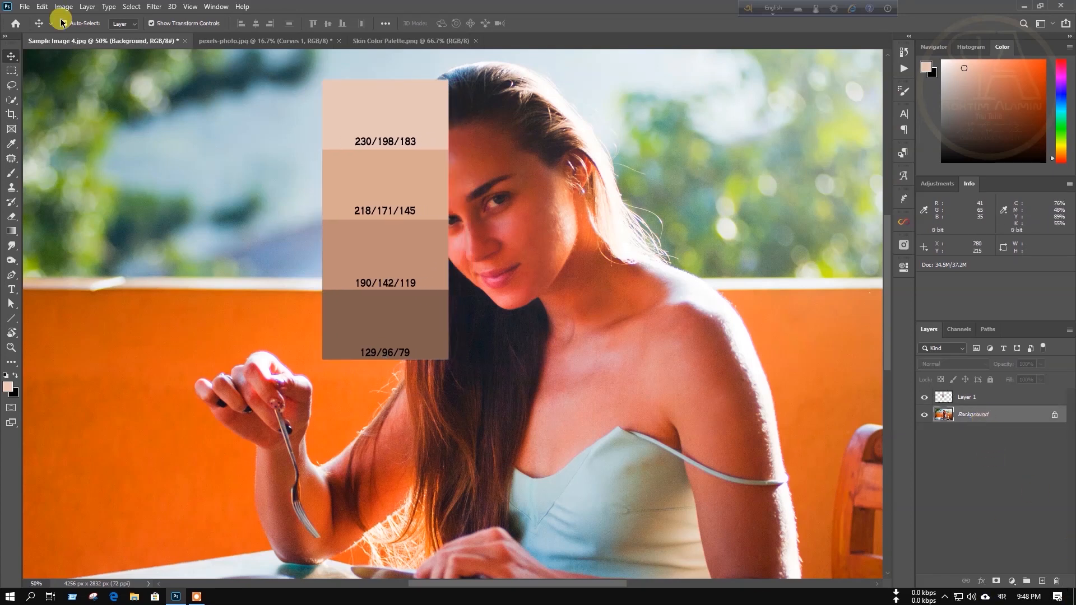
Lasso a forehead skin patch, copy it to Layer 2, and load Layer 2 as a selection.
{"action": "left_click", "coordinate": [12, 85]}
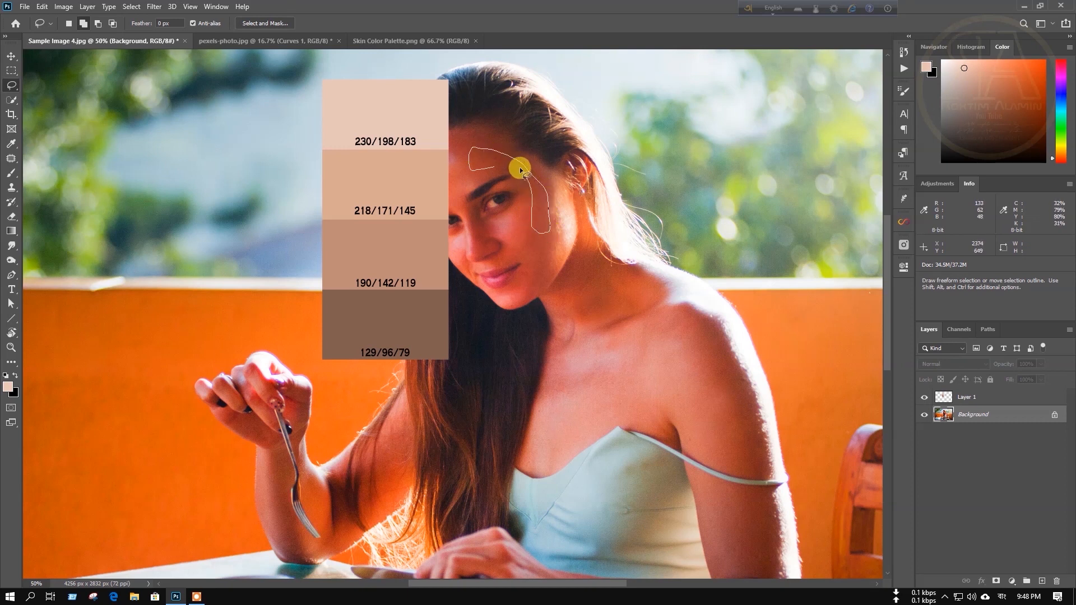
{"action": "left_click_drag", "start_coordinate": [493, 166], "coordinate": [496, 172]}
{"action": "scroll", "coordinate": [546, 215], "scroll_direction": "up", "scroll_amount": 2}
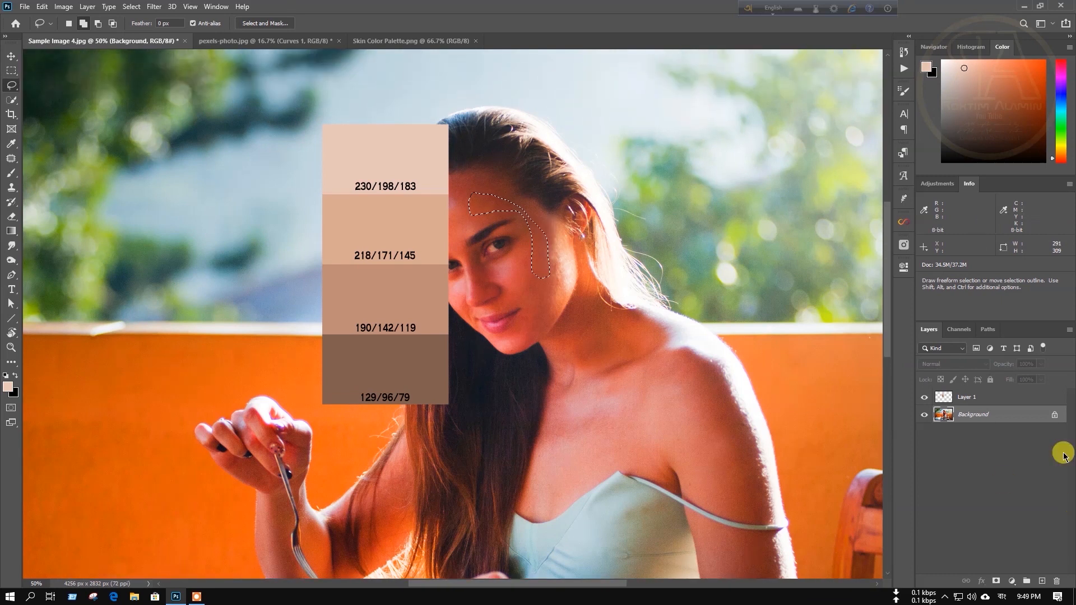
{"action": "key", "text": "ctrl+j"}
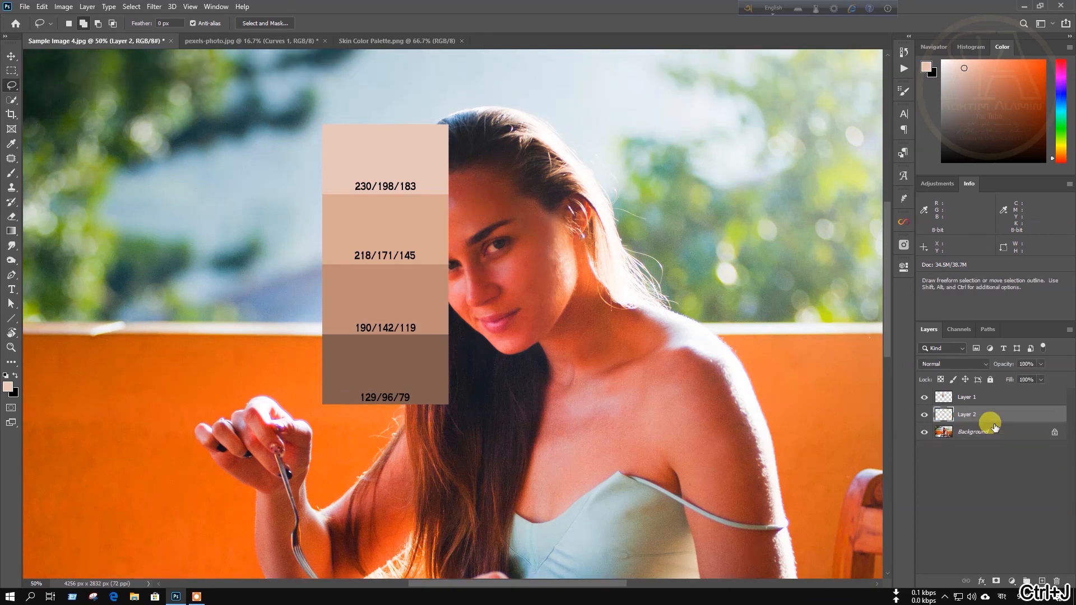
{"action": "left_click", "coordinate": [947, 421], "text": "ctrl"}
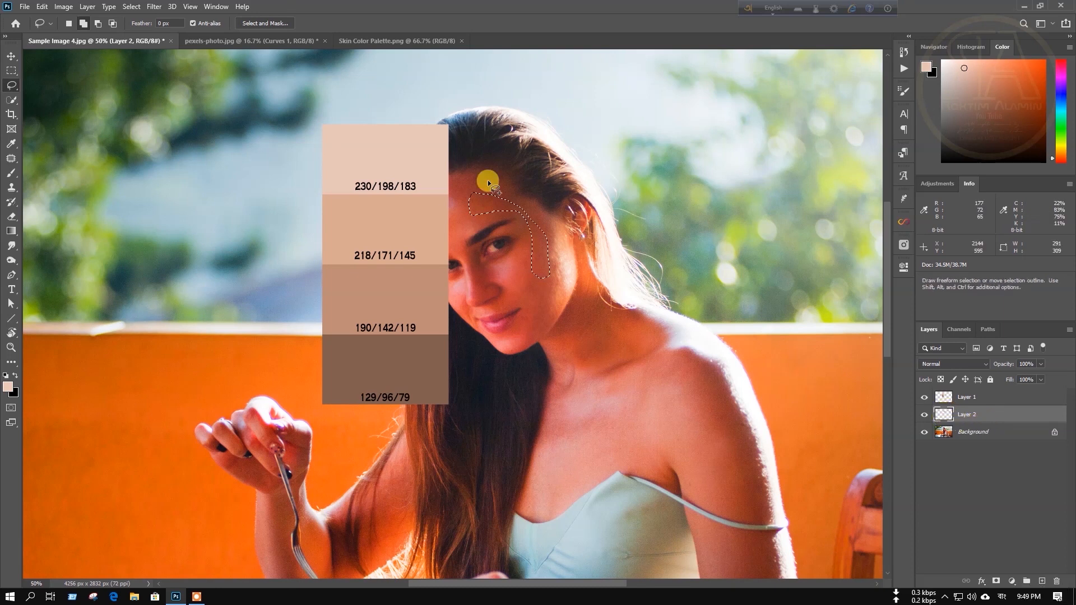
Apply Filter > Blur > Average to the forehead patch, deselect, and target Layer 1.
{"action": "left_click", "coordinate": [153, 6]}
{"action": "mouse_move", "coordinate": [185, 136]}
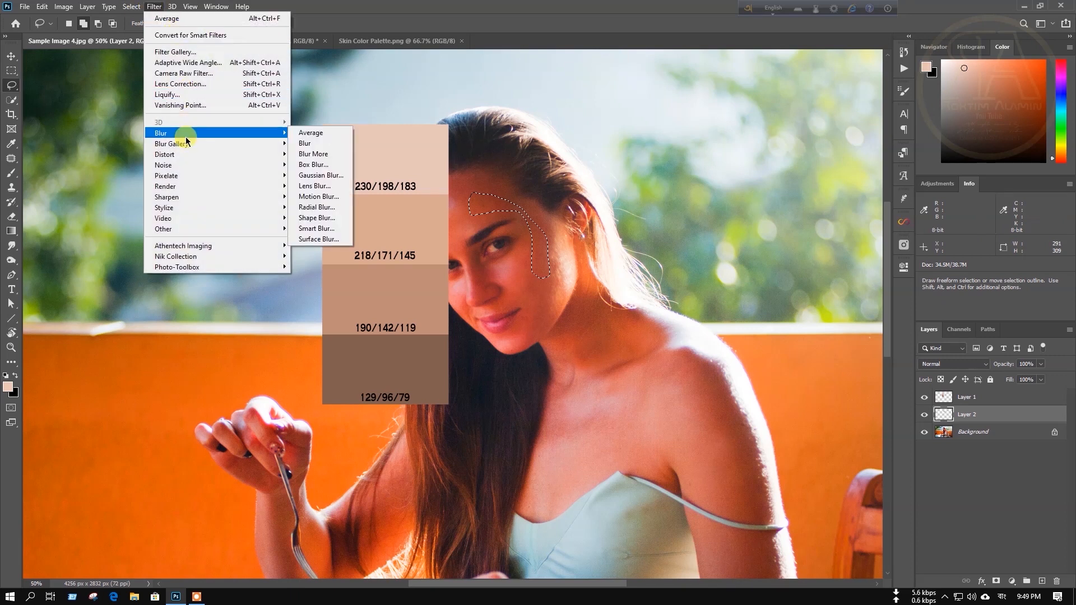
{"action": "left_click", "coordinate": [324, 133]}
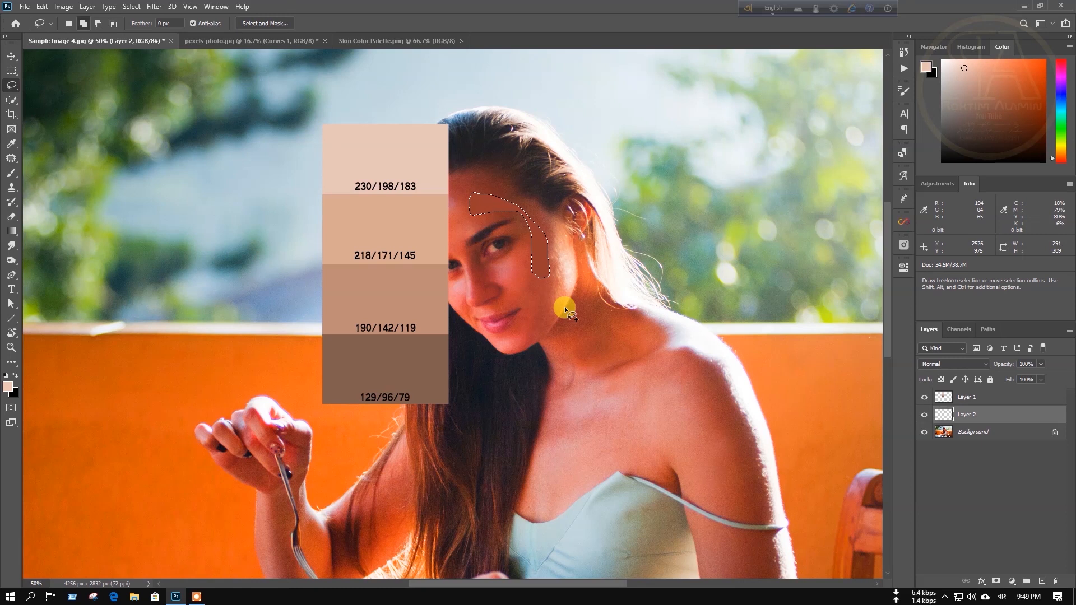
{"action": "key", "text": "ctrl+d"}
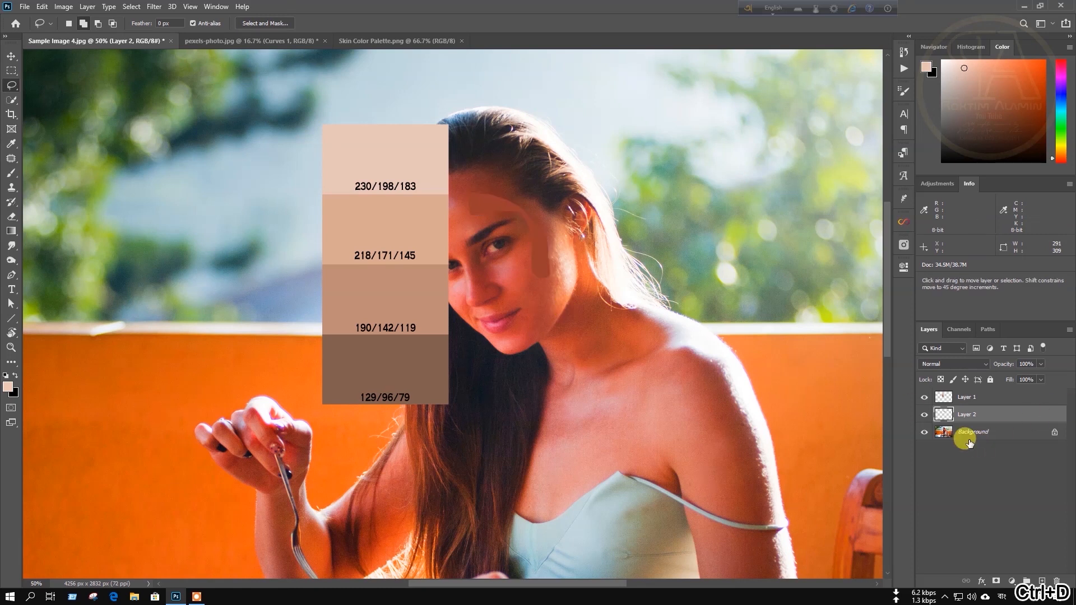
{"action": "left_click", "coordinate": [988, 397]}
{"action": "left_click", "coordinate": [1011, 582]}
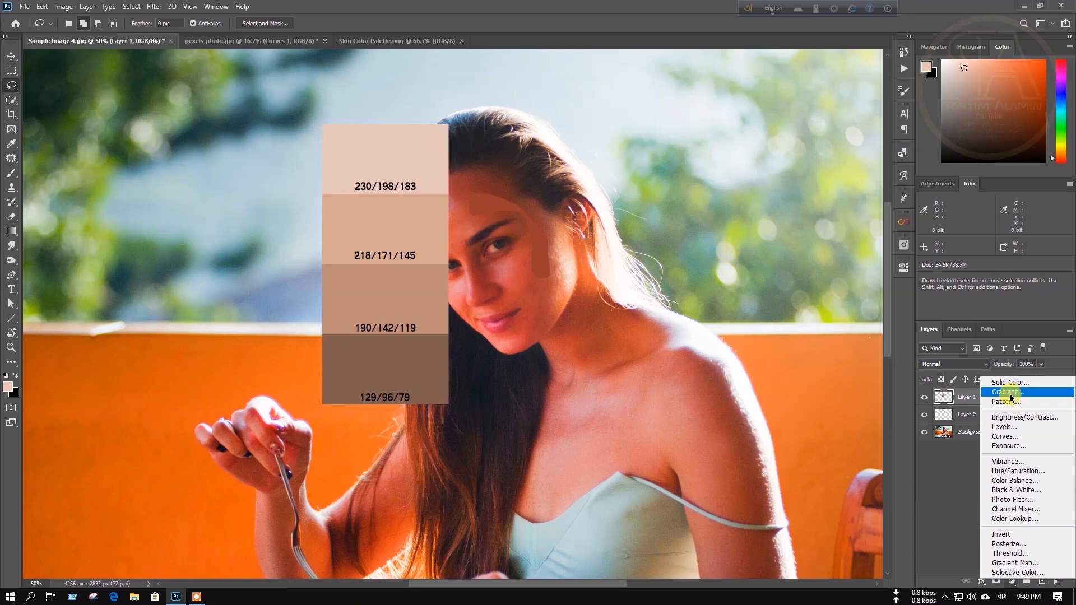
Add a Curves 1 adjustment layer and sample the forehead skin with its on-image tool.
{"action": "left_click", "coordinate": [1012, 437]}
{"action": "left_click", "coordinate": [747, 318]}
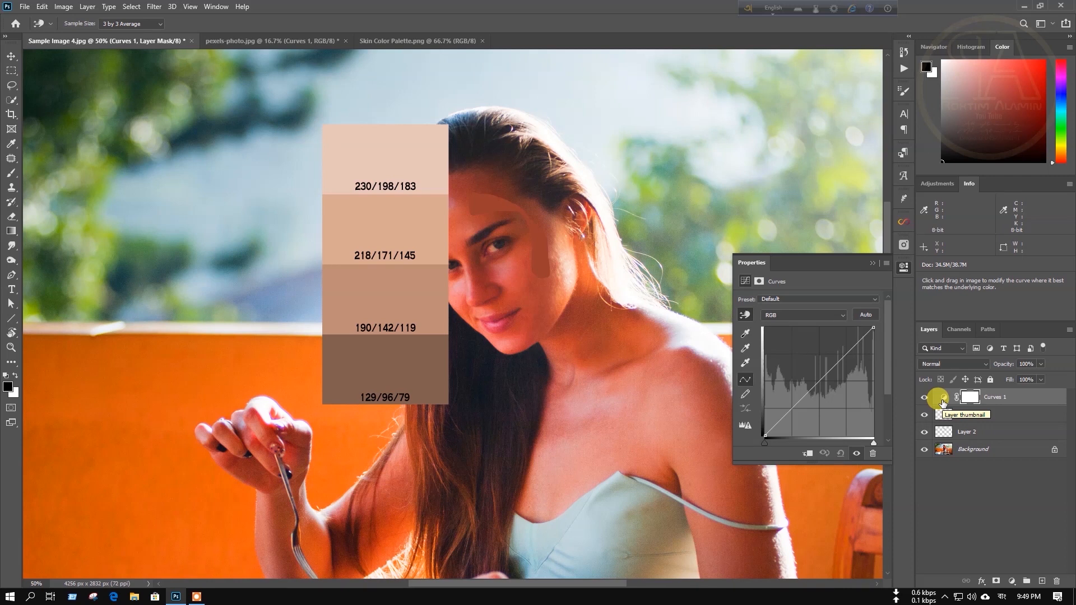
{"action": "key", "text": "l"}
{"action": "left_click", "coordinate": [944, 399]}
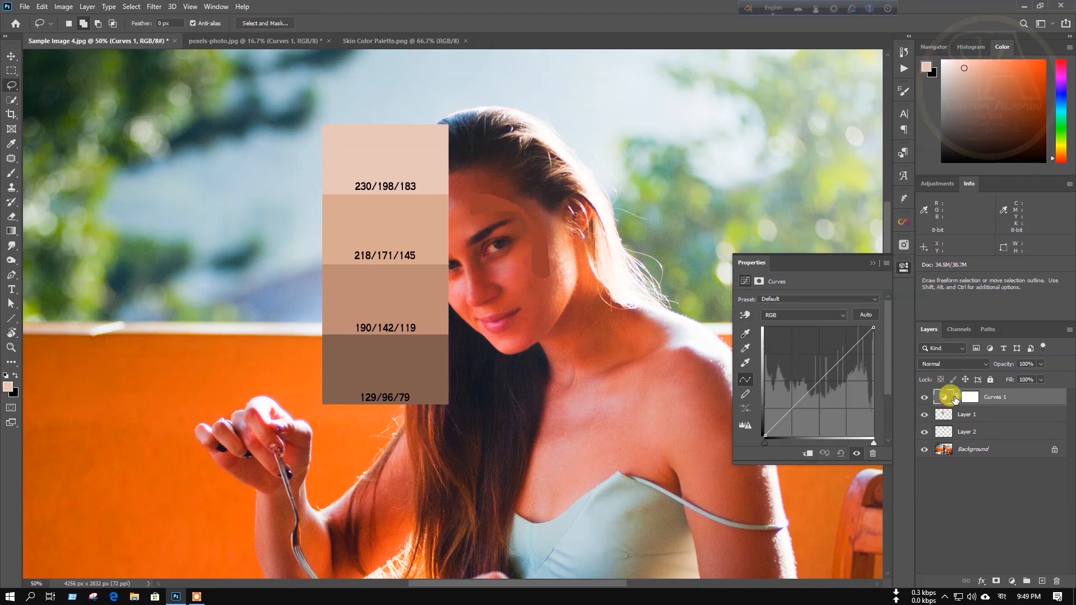
{"action": "left_click", "coordinate": [745, 315]}
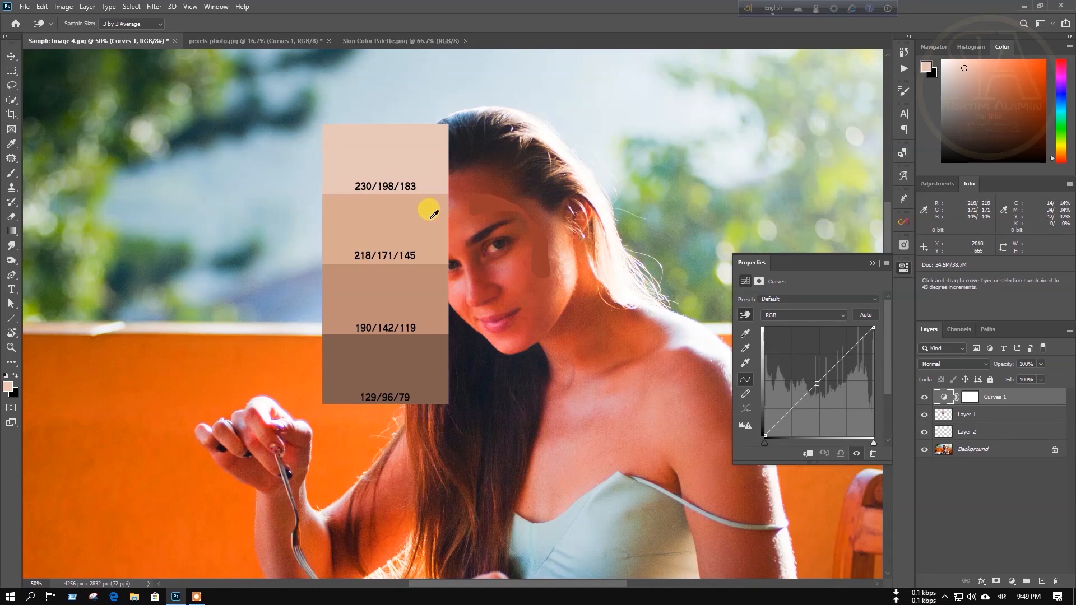
{"action": "left_click", "coordinate": [493, 200]}
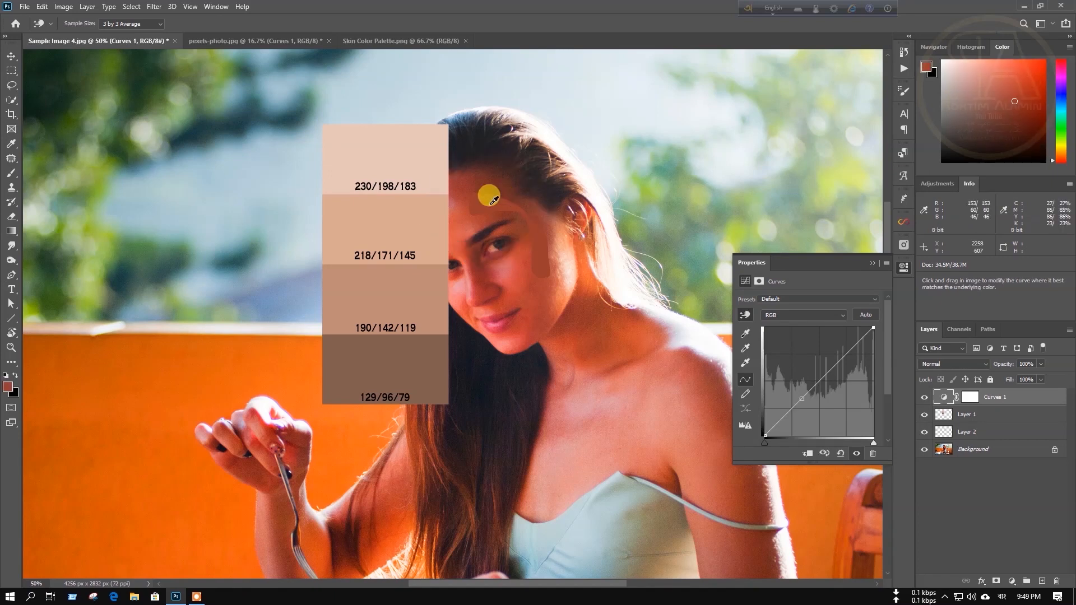
Check the Red and Blue curves, add an RGB point, and place a 153/60/46 forehead sampler.
{"action": "left_click", "coordinate": [776, 325]}
{"action": "left_click", "coordinate": [789, 336]}
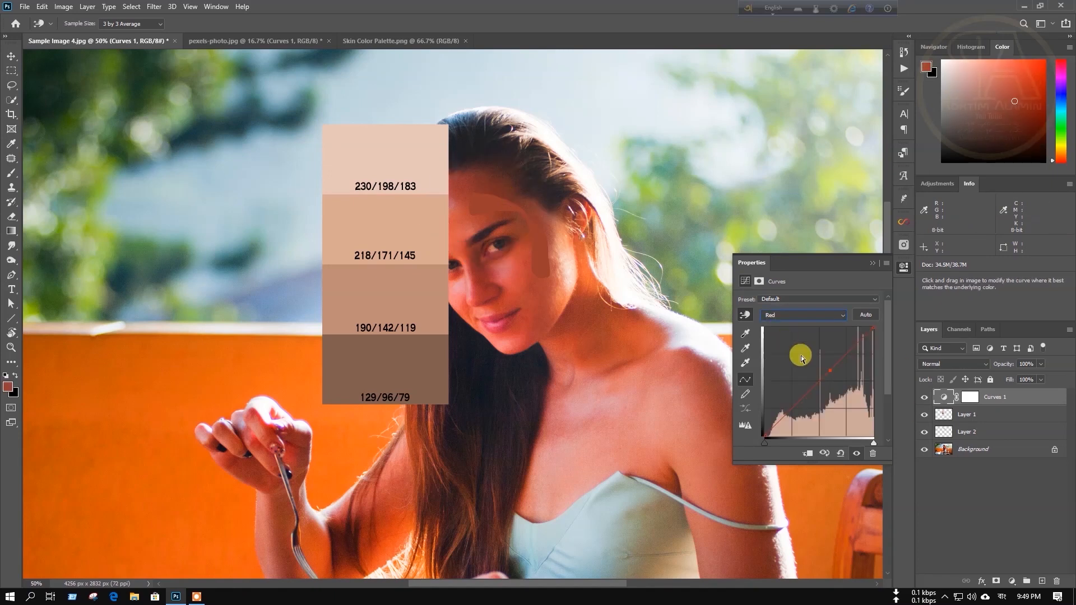
{"action": "left_click", "coordinate": [786, 317]}
{"action": "left_click", "coordinate": [789, 344]}
{"action": "left_click", "coordinate": [781, 315]}
{"action": "left_click", "coordinate": [794, 329]}
{"action": "key", "text": "alt+2"}
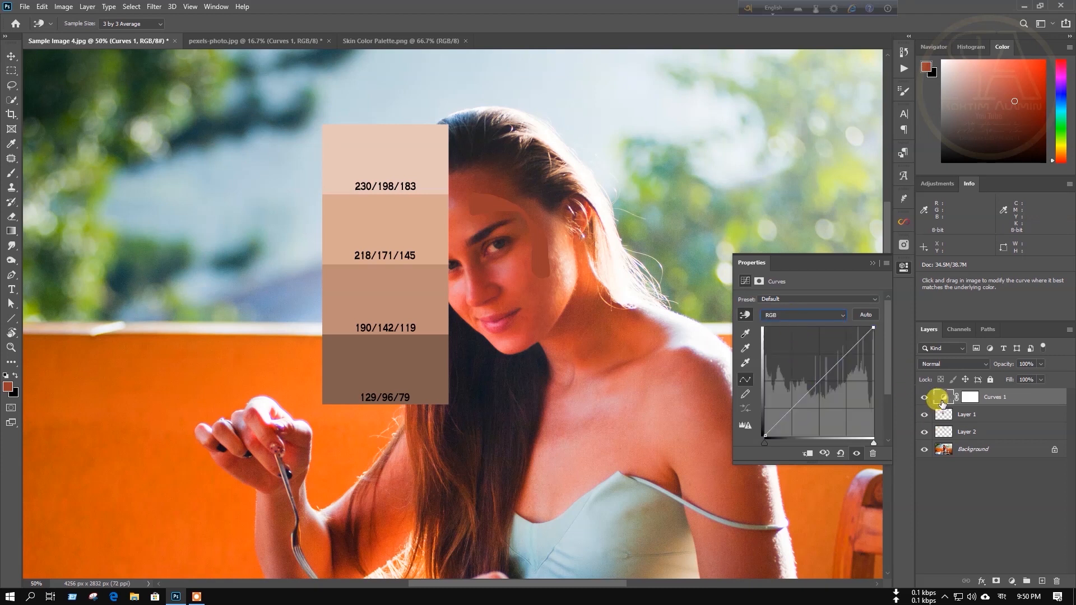
{"action": "left_click", "coordinate": [802, 398]}
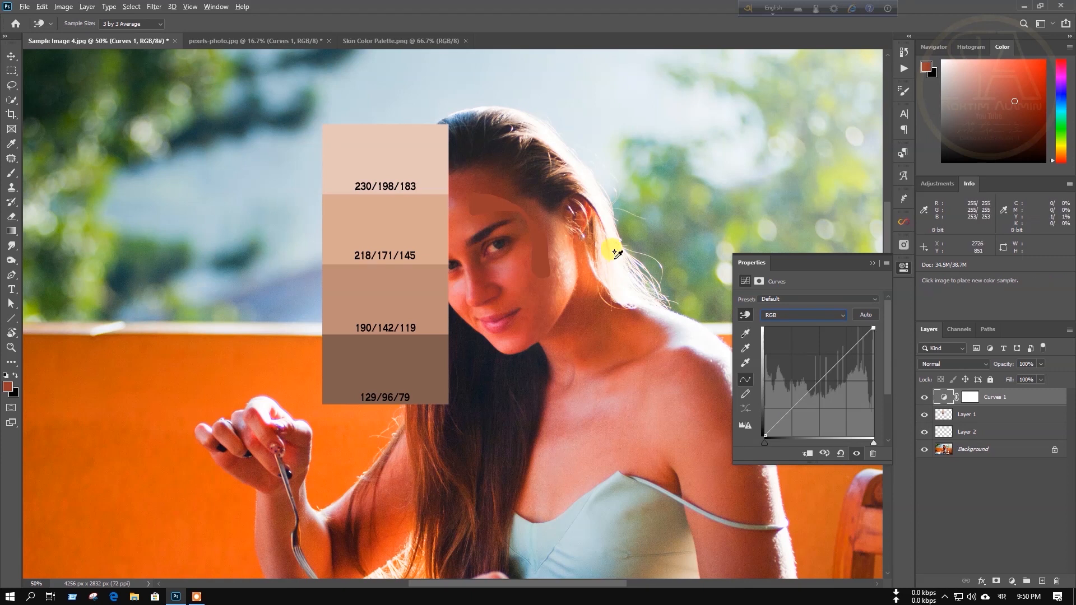
{"action": "left_click", "coordinate": [486, 202], "text": "shift"}
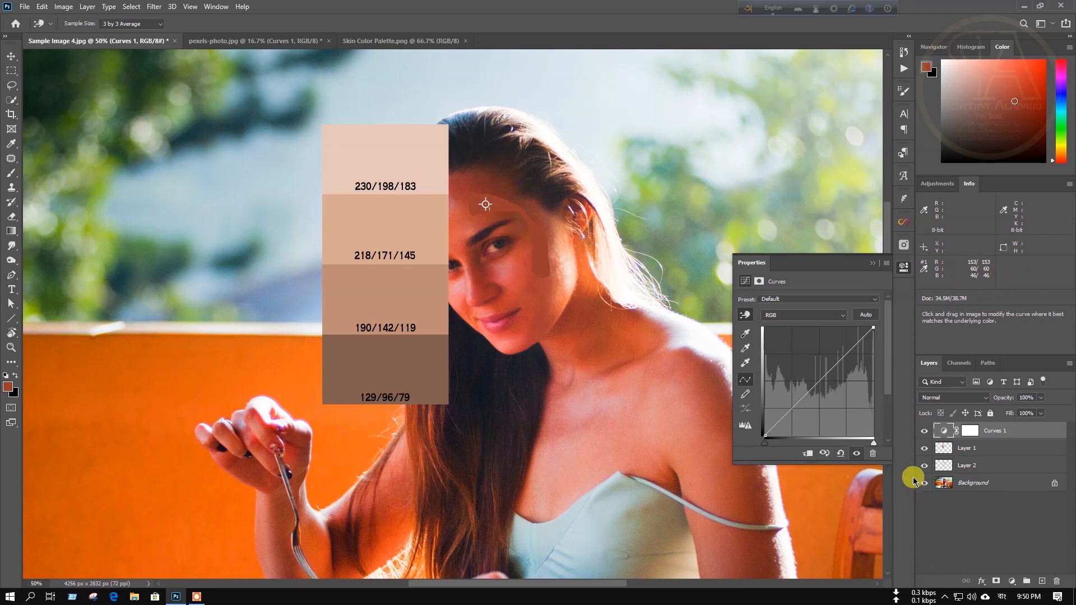
{"action": "left_click", "coordinate": [784, 317]}
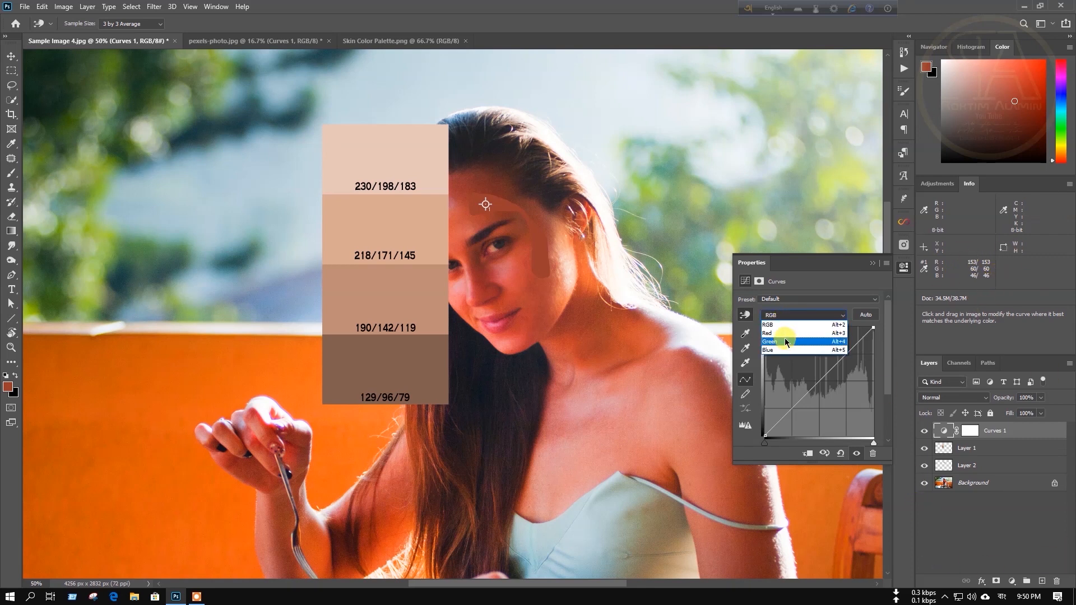
Lower the Red curve and raise Green and Blue so the forehead sampler reads 129/96/79.
{"action": "left_click", "coordinate": [784, 335]}
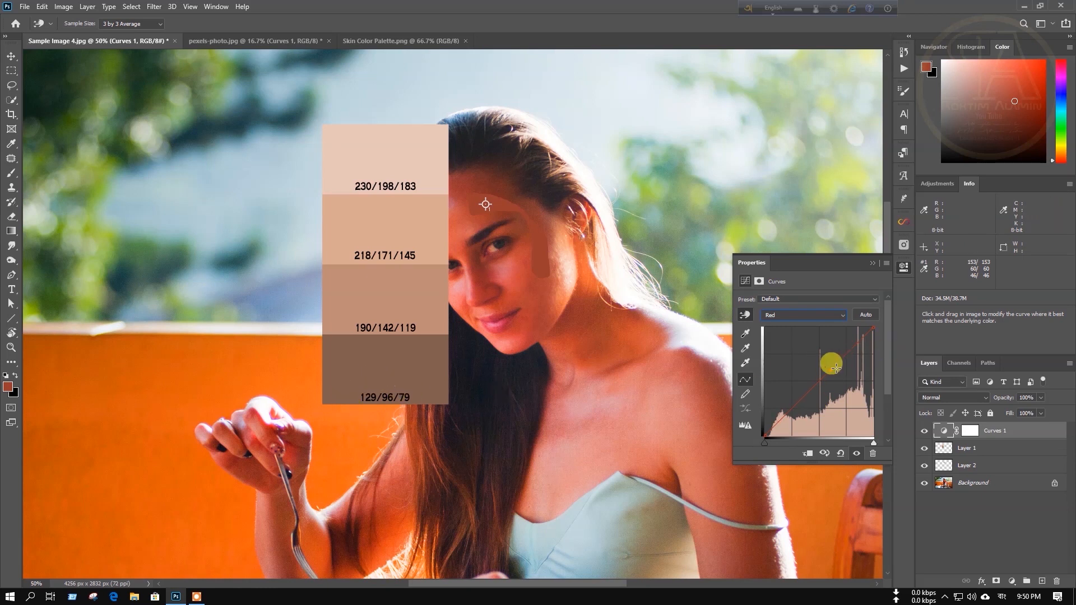
{"action": "left_click_drag", "start_coordinate": [830, 370], "coordinate": [831, 381]}
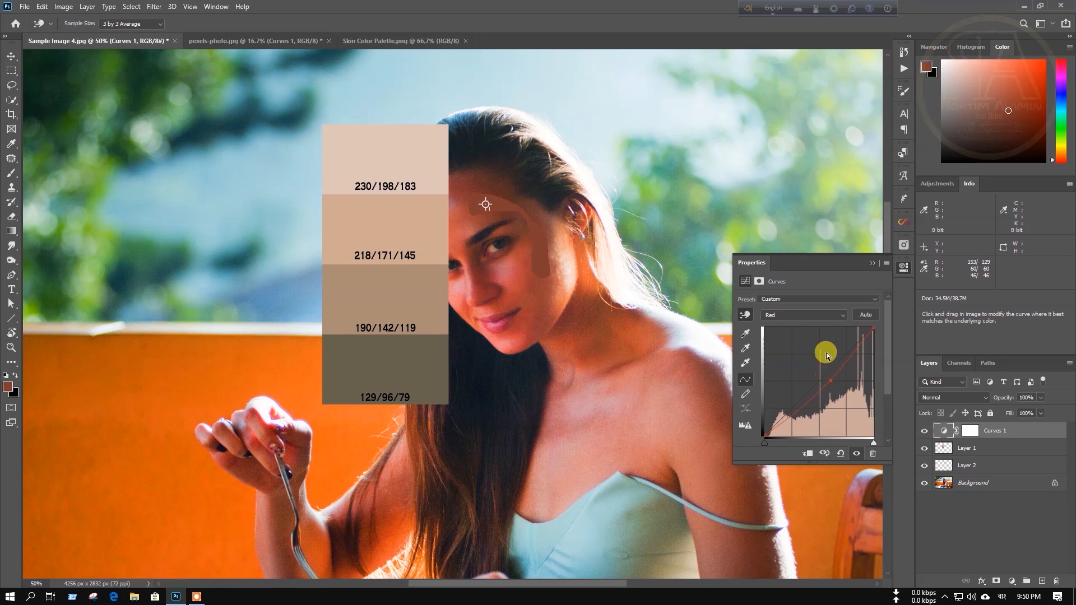
{"action": "left_click", "coordinate": [813, 315]}
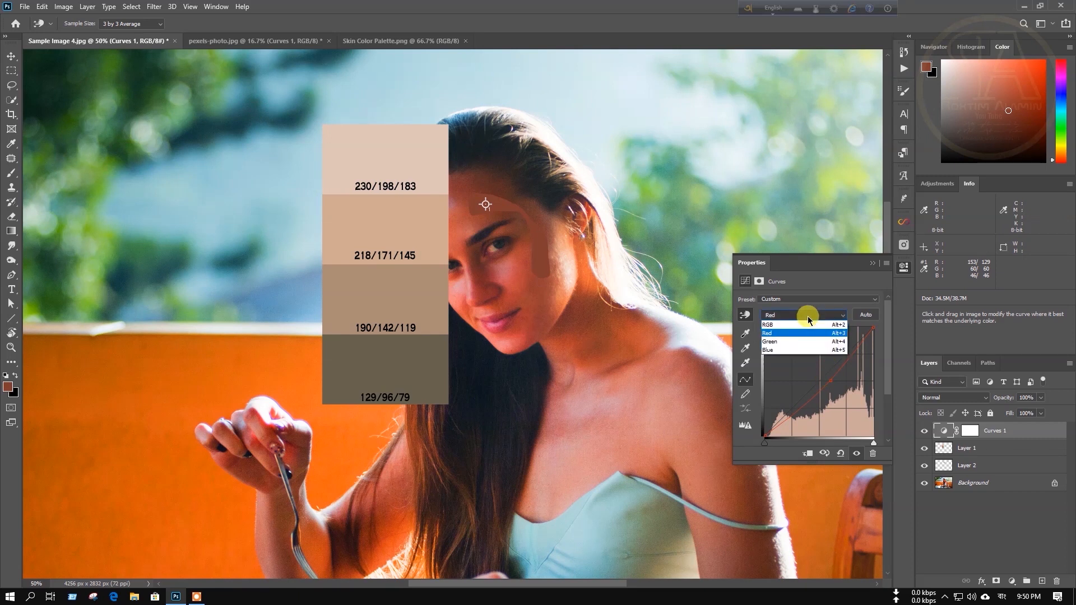
{"action": "left_click", "coordinate": [796, 346]}
{"action": "left_click", "coordinate": [797, 402]}
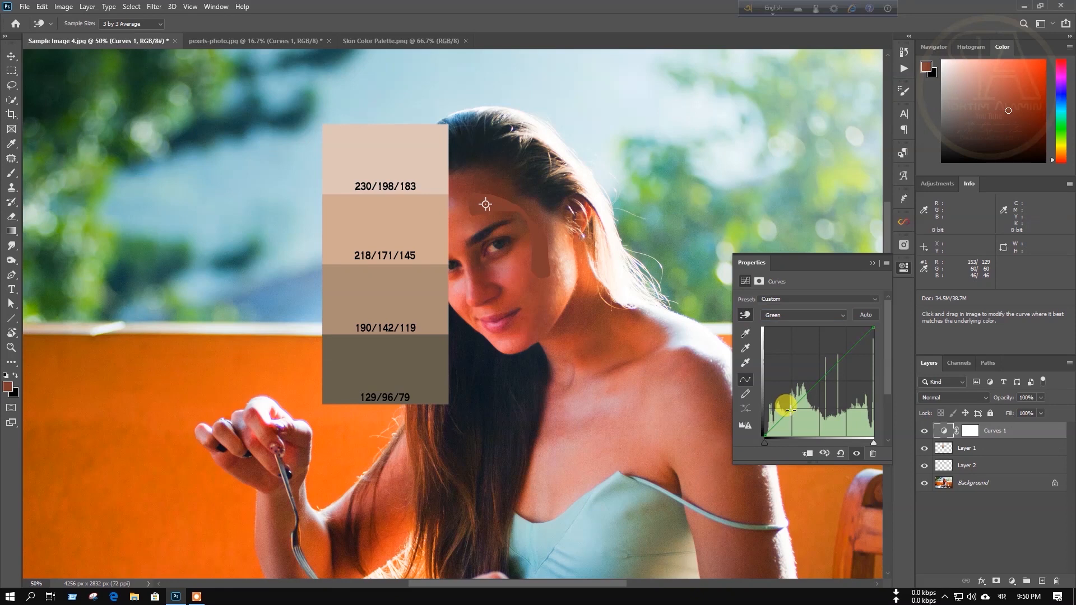
{"action": "left_click_drag", "start_coordinate": [790, 407], "coordinate": [790, 395]}
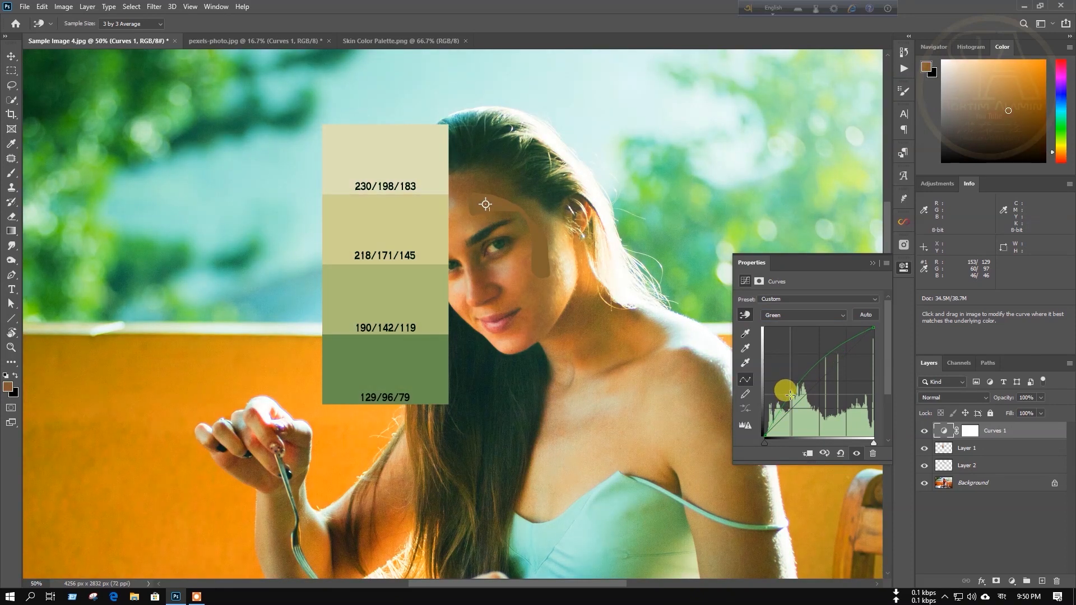
{"action": "left_click", "coordinate": [819, 315]}
{"action": "left_click", "coordinate": [810, 352]}
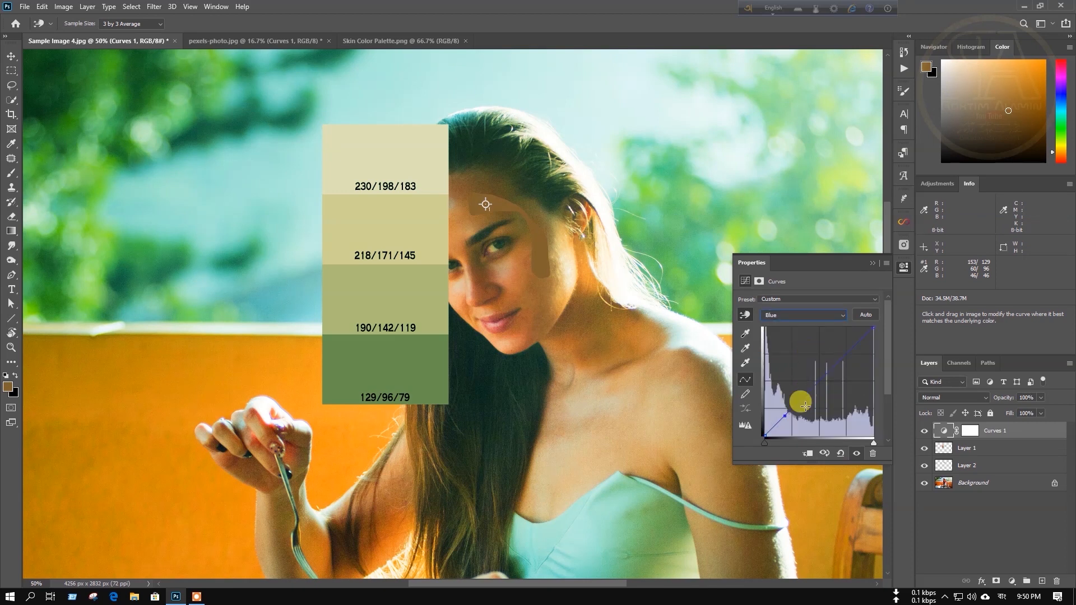
{"action": "left_click_drag", "start_coordinate": [784, 416], "coordinate": [790, 396]}
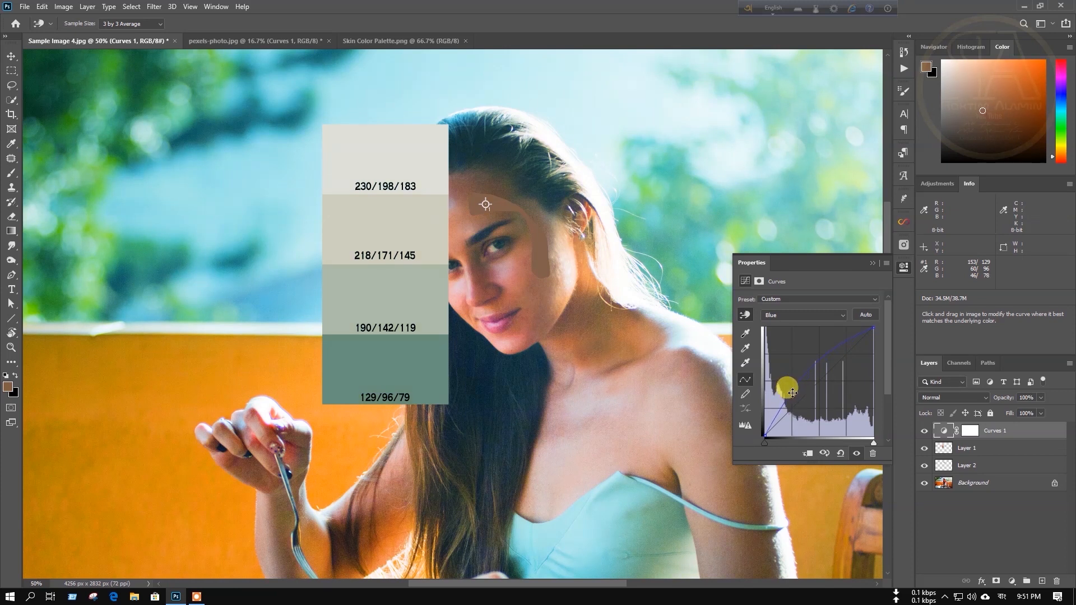
{"action": "left_click", "coordinate": [897, 267]}
Zoom out, hide the palette layer, and delete color sampler #1 from the forehead.
{"action": "key", "text": "ctrl+minus"}
{"action": "key", "text": "ctrl+minus"}
{"action": "key", "text": "ctrl+plus"}
{"action": "key", "text": "ctrl+minus"}
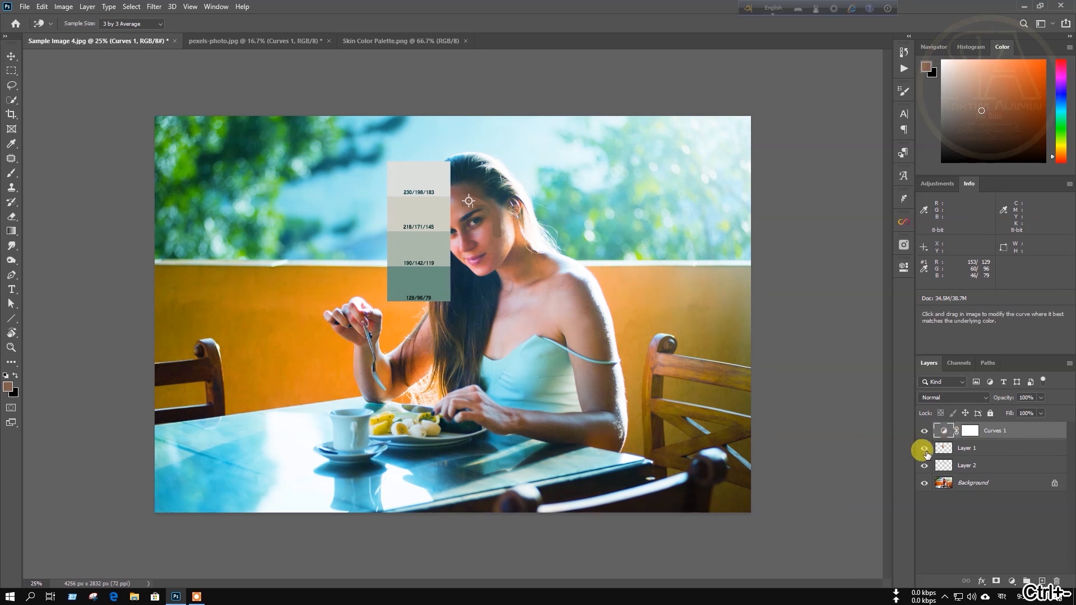
{"action": "left_click", "coordinate": [925, 449]}
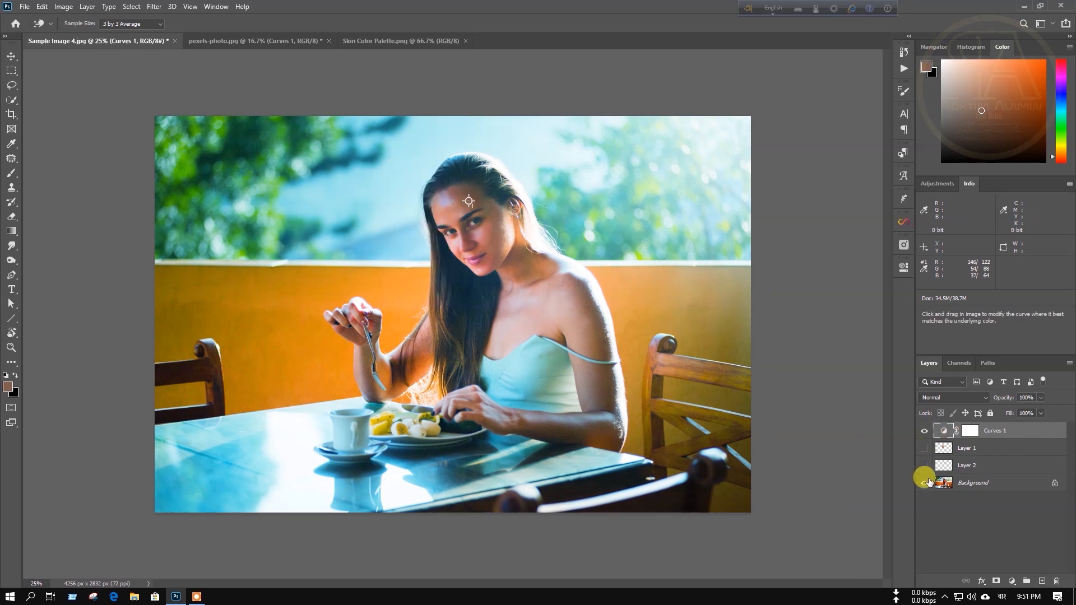
{"action": "left_click", "coordinate": [470, 200], "text": "alt+shift"}
Toggle Curves 1 off and on to compare the skin correction before and after.
{"action": "key", "text": "ctrl+plus"}
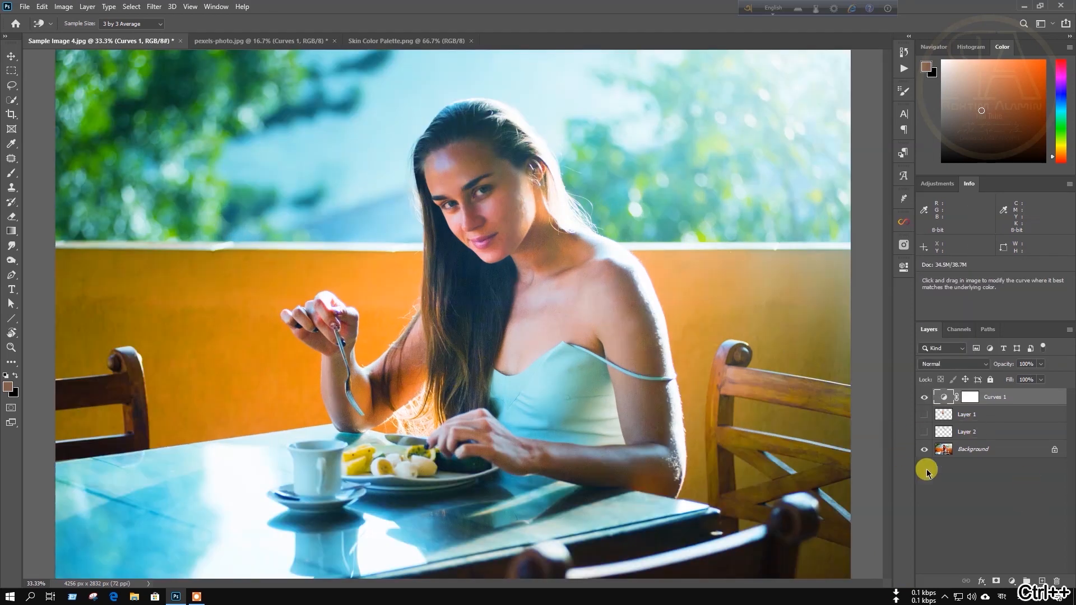
{"action": "left_click", "coordinate": [924, 397]}
{"action": "left_click", "coordinate": [924, 397]}
{"action": "left_click", "coordinate": [924, 397]}
{"action": "left_click", "coordinate": [924, 397]}
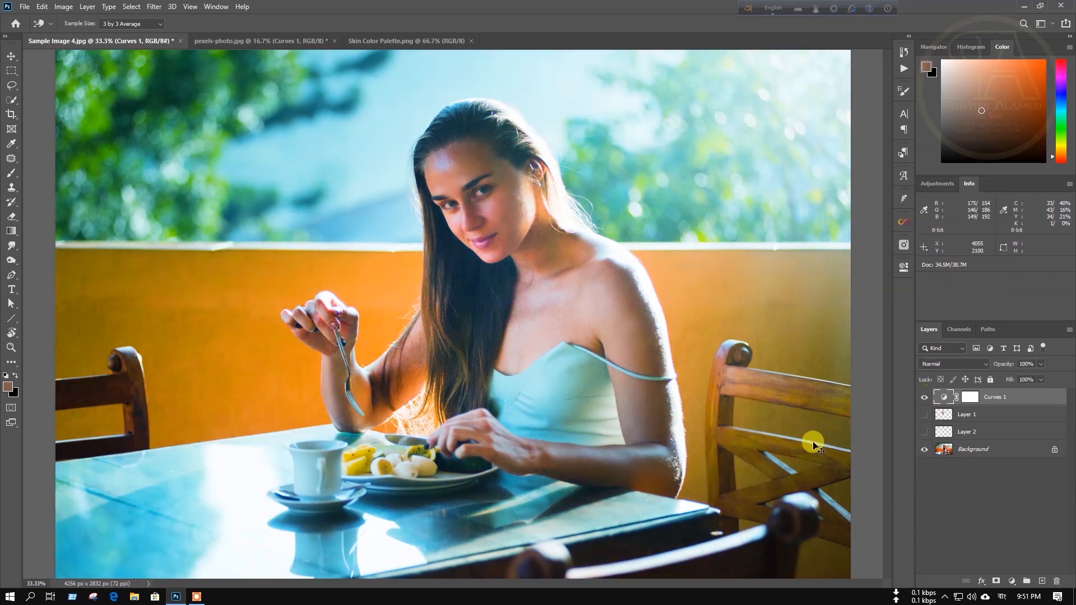
{"action": "key", "text": "ctrl+minus"}
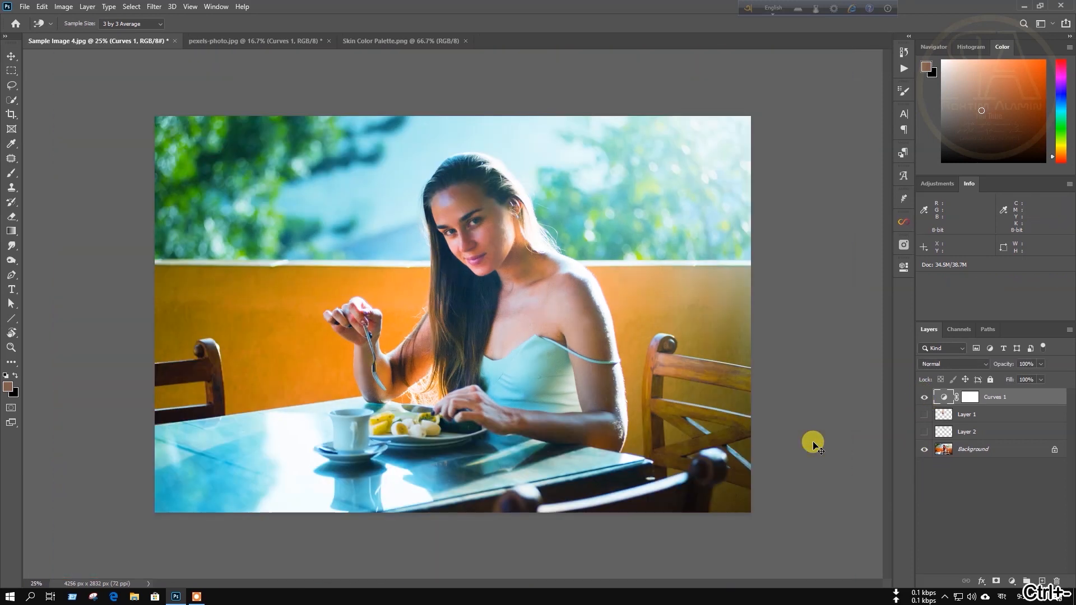
Add a Hue/Saturation 1 adjustment layer with Saturation set to -2.
{"action": "left_click", "coordinate": [1019, 584]}
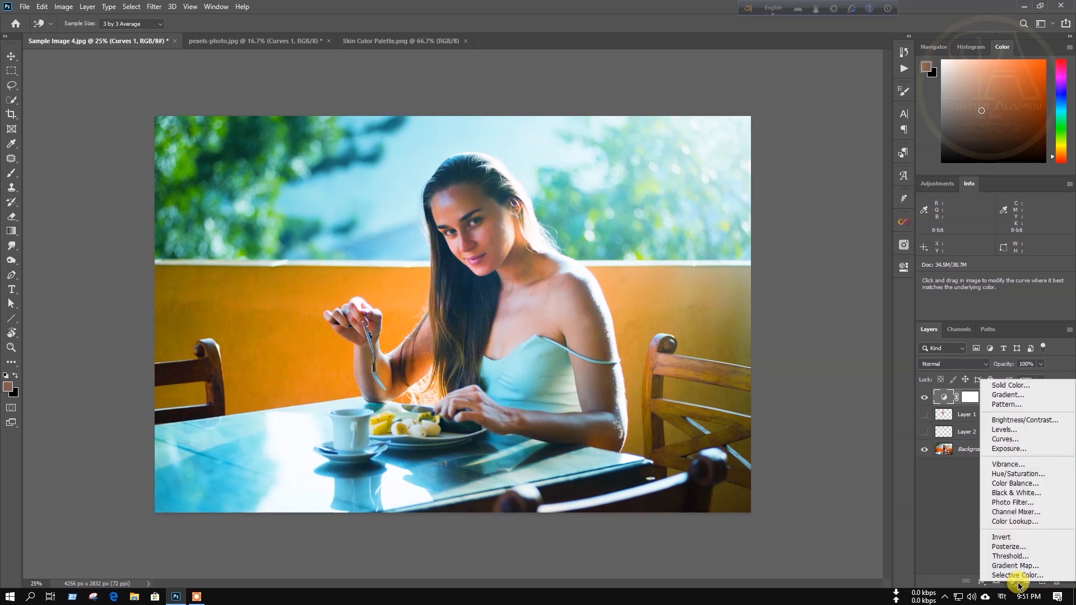
{"action": "left_click", "coordinate": [1018, 475]}
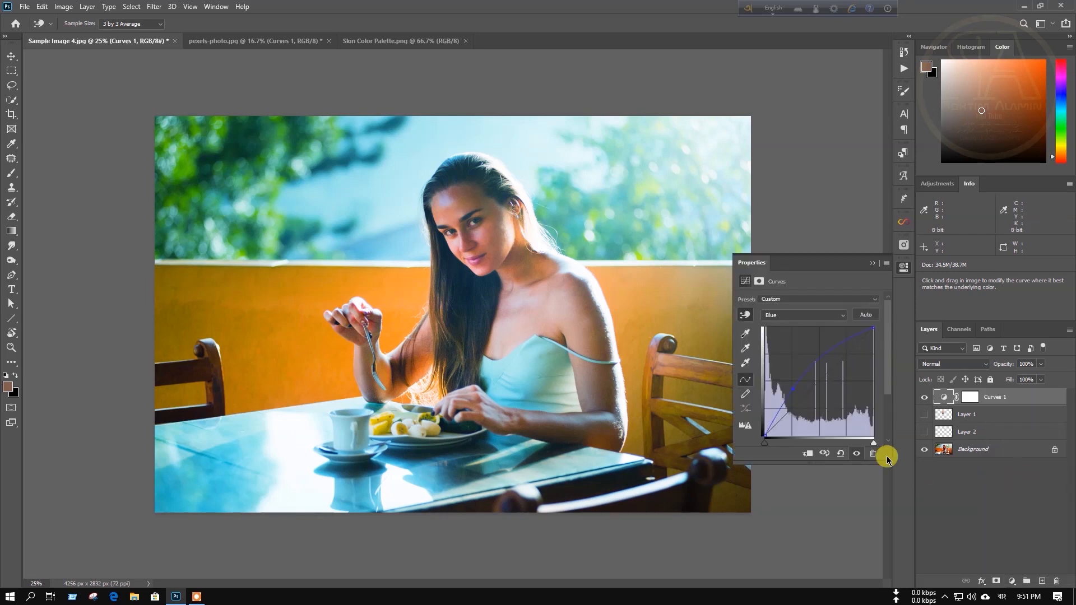
{"action": "key", "text": "d"}
{"action": "key", "text": "l"}
{"action": "mouse_move", "coordinate": [809, 361]}
{"action": "left_mouse_down"}
{"action": "mouse_move", "coordinate": [777, 365]}
{"action": "mouse_move", "coordinate": [791, 366]}
{"action": "left_mouse_up"}
{"action": "left_click", "coordinate": [866, 353]}
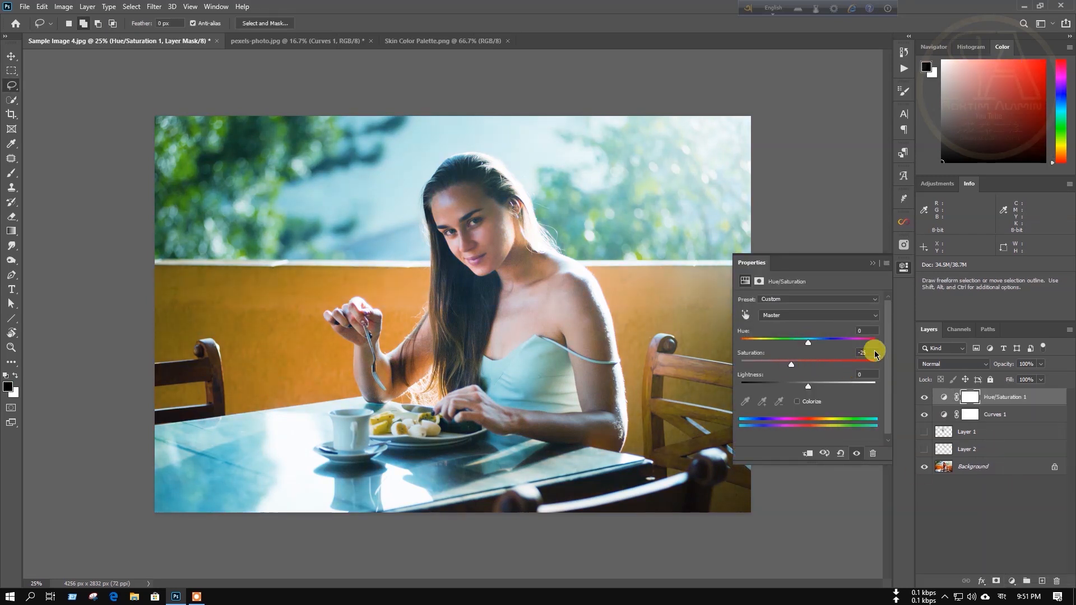
{"action": "type", "text": "-2"}
{"action": "left_click", "coordinate": [873, 263]}
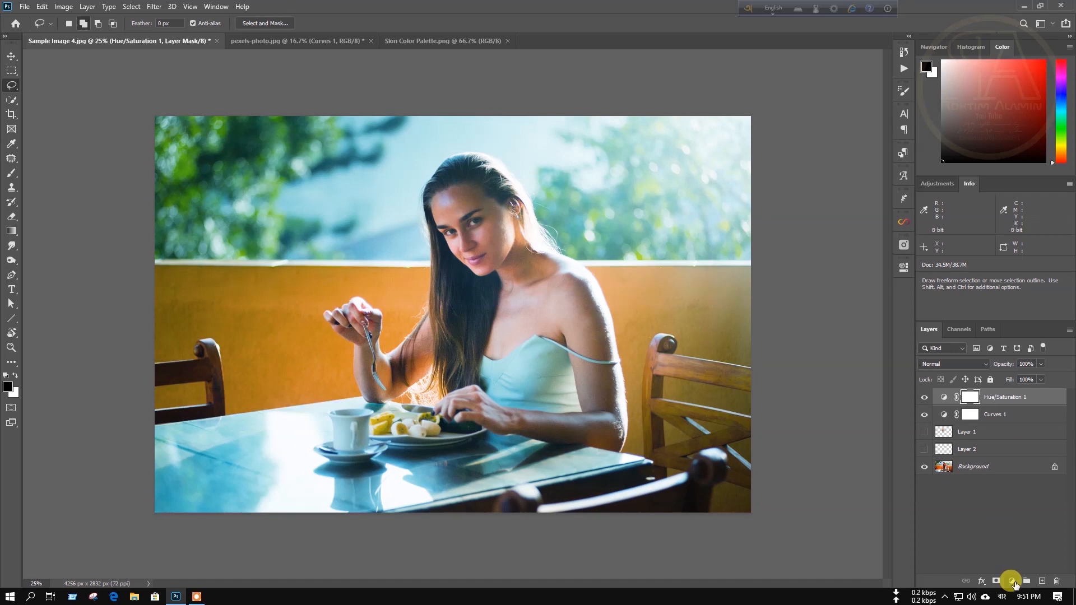
Add a Curves 2 adjustment layer with its RGB midpoint bowed upward to brighten the photo.
{"action": "left_click", "coordinate": [1011, 581]}
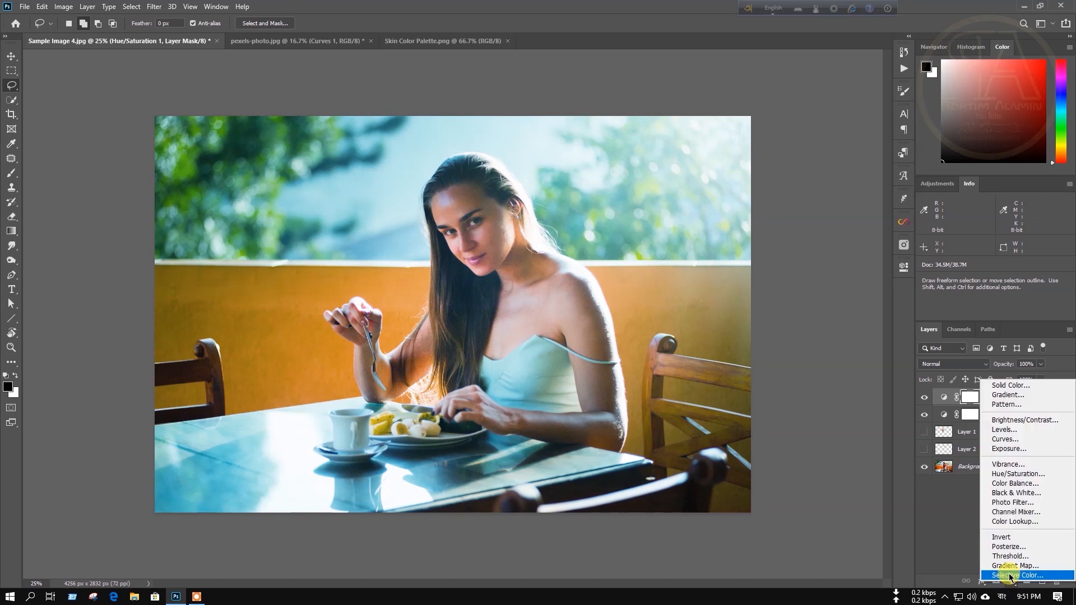
{"action": "left_click", "coordinate": [1006, 438]}
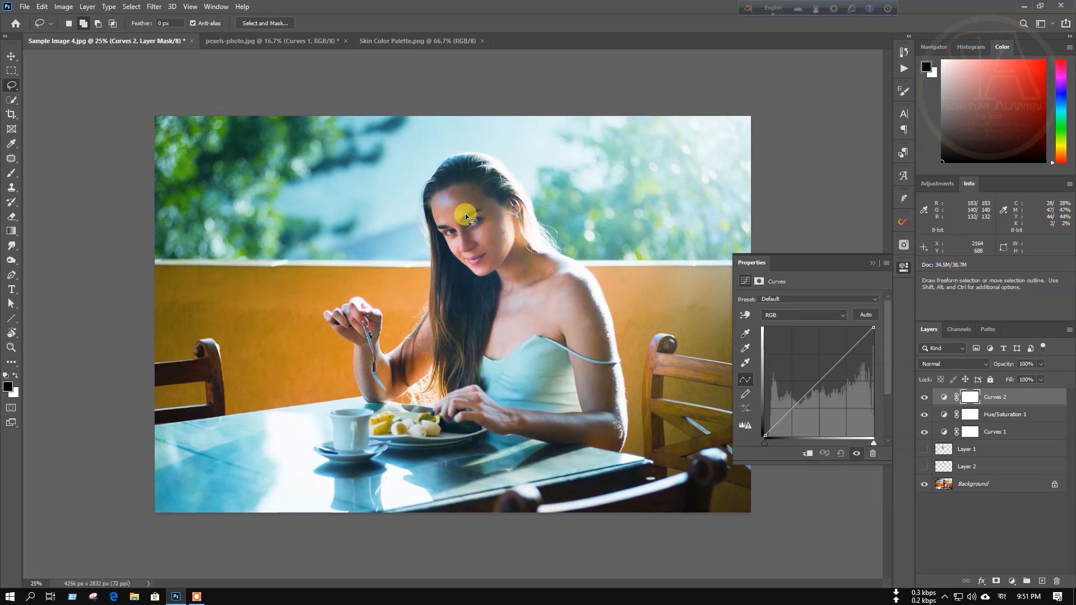
{"action": "left_click_drag", "start_coordinate": [819, 380], "coordinate": [812, 375]}
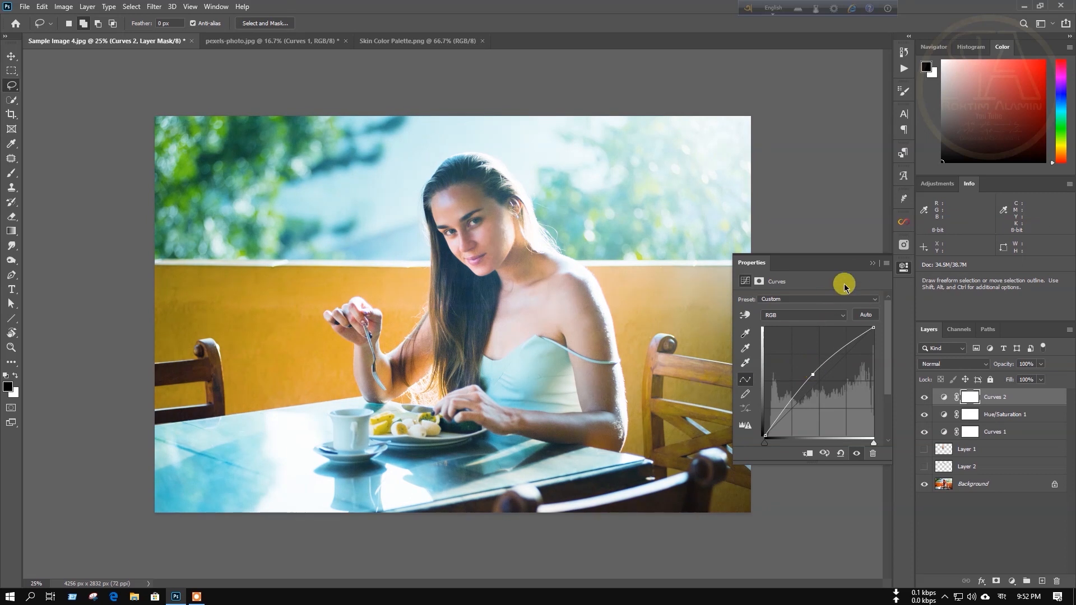
{"action": "left_click", "coordinate": [872, 263]}
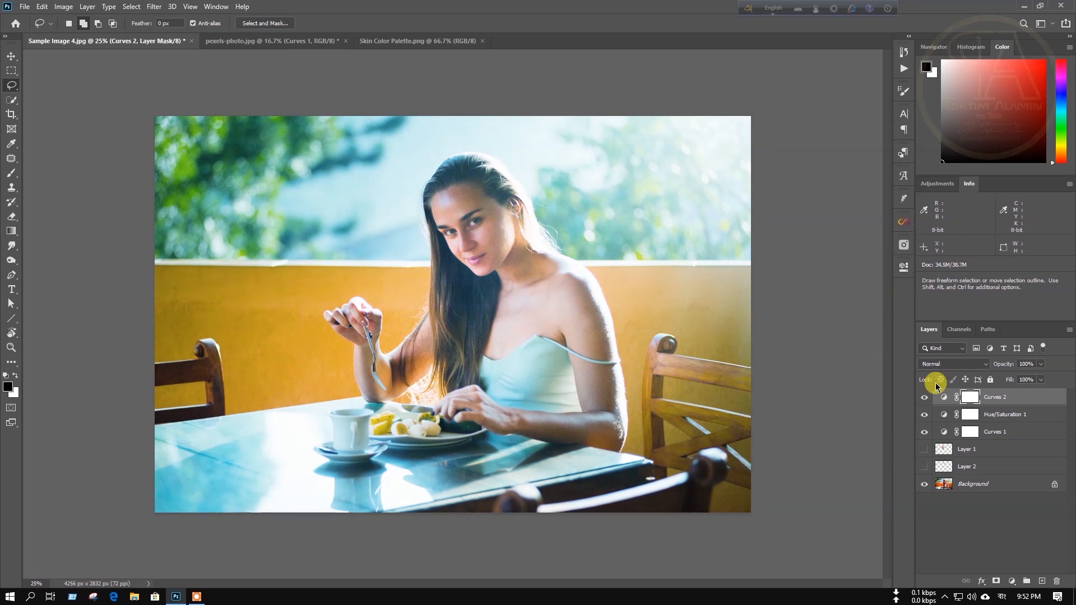
Invert the Curves 2 mask to black and try brushing brightening onto the forehead, undoing the last stroke.
{"action": "key", "text": "ctrl+i"}
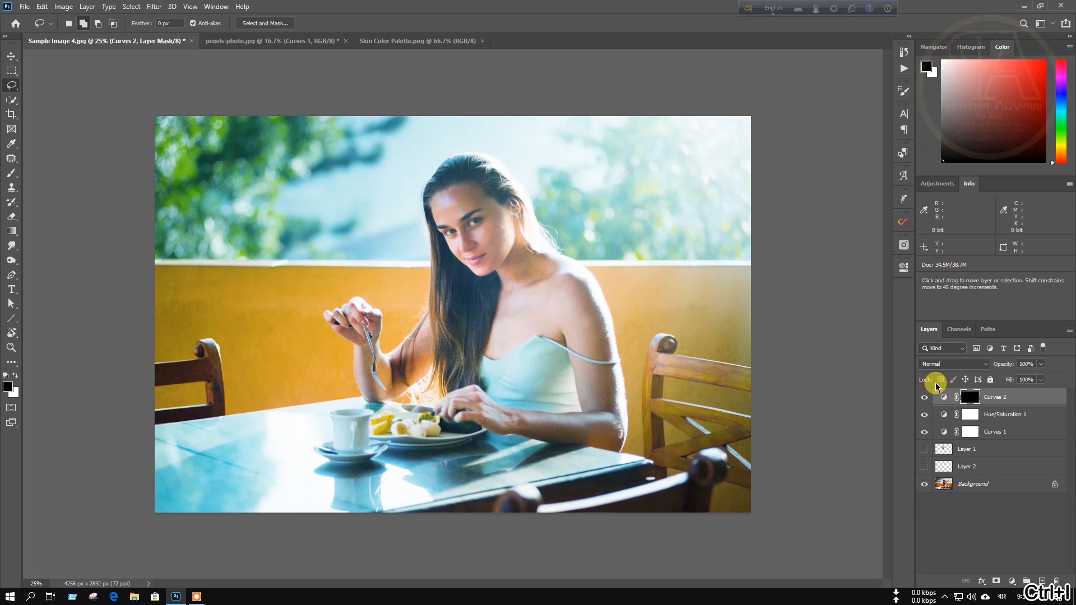
{"action": "left_click", "coordinate": [11, 172]}
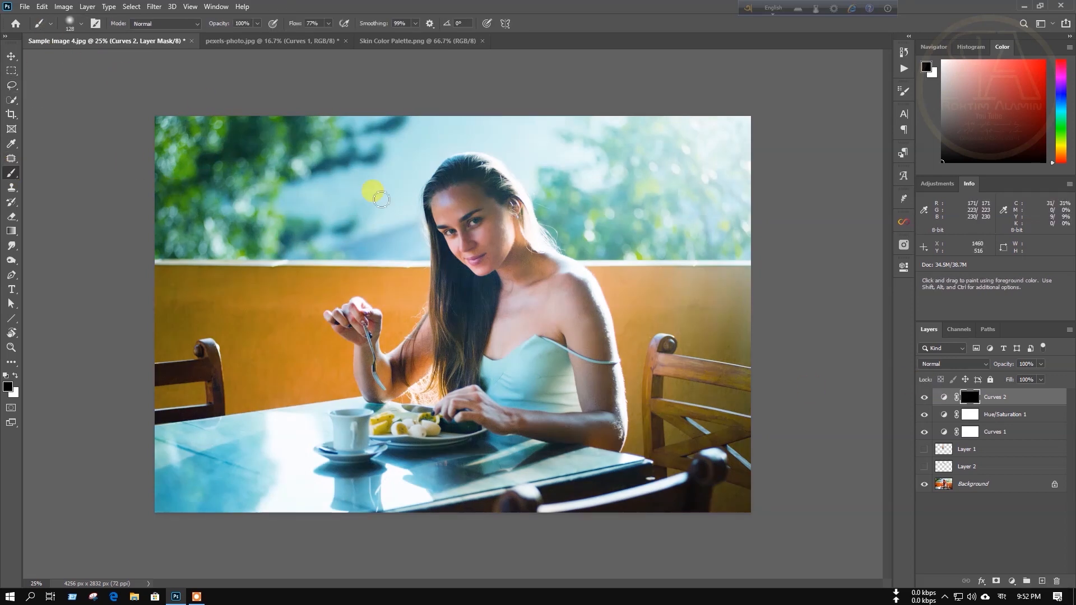
{"action": "mouse_move", "coordinate": [452, 210]}
{"action": "left_mouse_down"}
{"action": "mouse_move", "coordinate": [453, 193]}
{"action": "mouse_move", "coordinate": [466, 211]}
{"action": "mouse_move", "coordinate": [463, 189]}
{"action": "mouse_move", "coordinate": [443, 204]}
{"action": "left_mouse_up"}
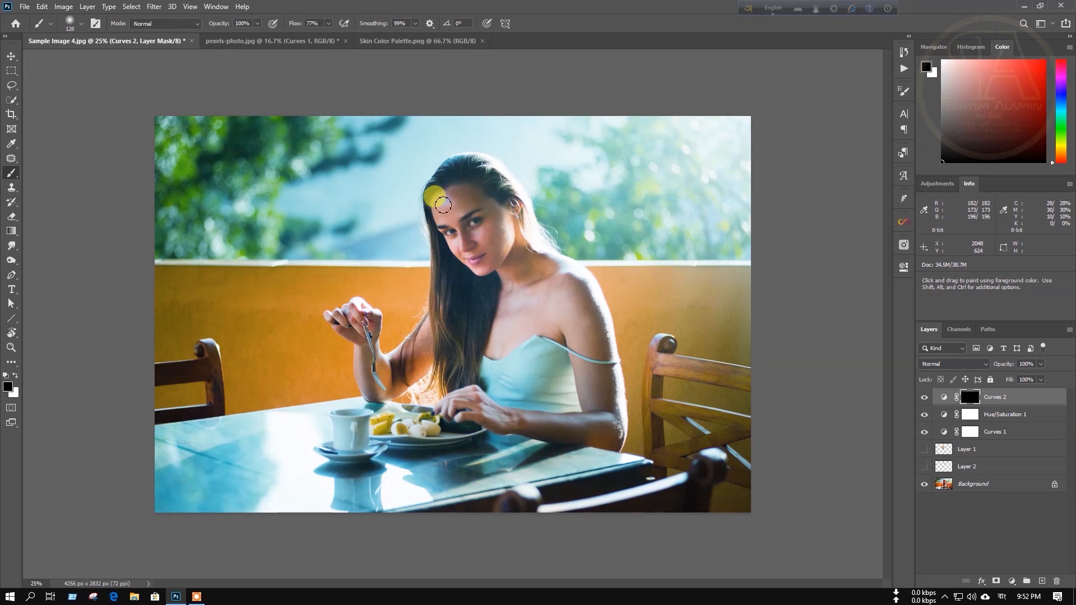
{"action": "mouse_move", "coordinate": [443, 204]}
{"action": "left_mouse_down"}
{"action": "mouse_move", "coordinate": [471, 202]}
{"action": "mouse_move", "coordinate": [488, 219]}
{"action": "mouse_move", "coordinate": [502, 215]}
{"action": "mouse_move", "coordinate": [500, 248]}
{"action": "mouse_move", "coordinate": [506, 237]}
{"action": "mouse_move", "coordinate": [472, 205]}
{"action": "left_mouse_up"}
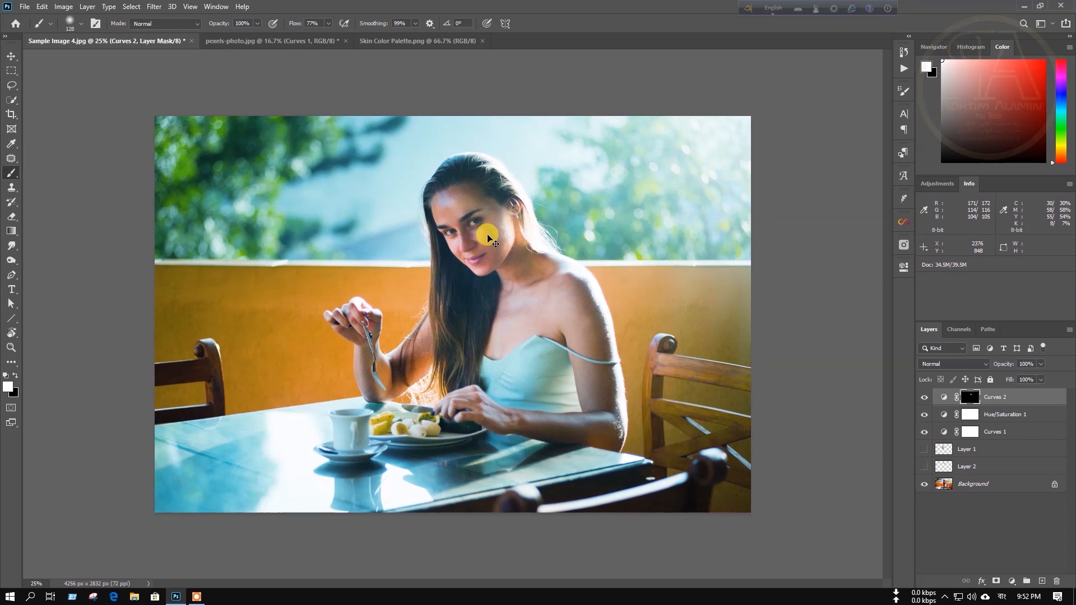
{"action": "key", "text": "ctrl+z"}
Set brush flow to 49% and paint brightening over the forehead and cheek on the Curves 2 mask.
{"action": "left_click", "coordinate": [328, 24]}
{"action": "left_click_drag", "start_coordinate": [328, 41], "coordinate": [312, 33]}
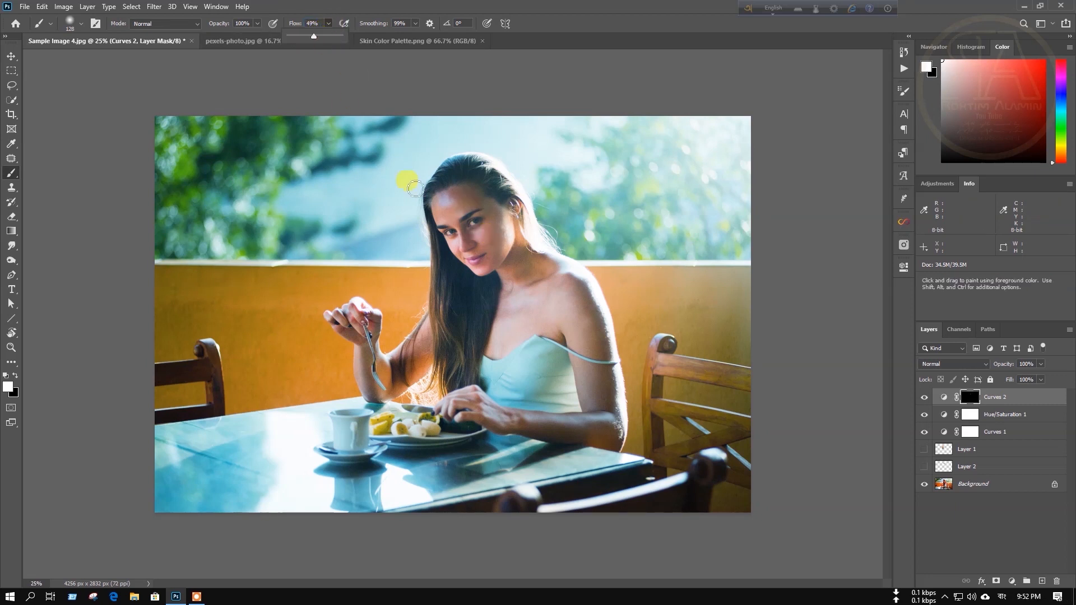
{"action": "key", "text": "ctrl+plus"}
{"action": "key", "text": "ctrl+plus"}
{"action": "key", "text": "ctrl+plus"}
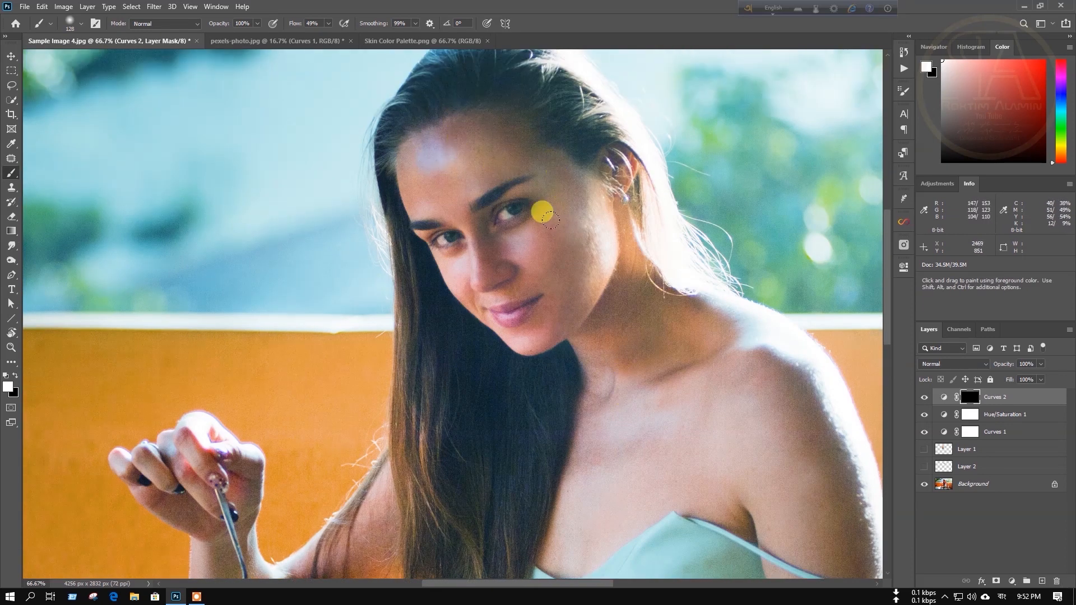
{"action": "mouse_move", "coordinate": [429, 205]}
{"action": "left_mouse_down"}
{"action": "mouse_move", "coordinate": [413, 166]}
{"action": "mouse_move", "coordinate": [491, 101]}
{"action": "mouse_move", "coordinate": [468, 115]}
{"action": "mouse_move", "coordinate": [492, 124]}
{"action": "mouse_move", "coordinate": [485, 182]}
{"action": "mouse_move", "coordinate": [547, 226]}
{"action": "mouse_move", "coordinate": [508, 233]}
{"action": "mouse_move", "coordinate": [518, 260]}
{"action": "mouse_move", "coordinate": [537, 269]}
{"action": "mouse_move", "coordinate": [565, 228]}
{"action": "mouse_move", "coordinate": [562, 260]}
{"action": "mouse_move", "coordinate": [552, 171]}
{"action": "mouse_move", "coordinate": [448, 145]}
{"action": "mouse_move", "coordinate": [453, 214]}
{"action": "mouse_move", "coordinate": [468, 240]}
{"action": "mouse_move", "coordinate": [484, 237]}
{"action": "mouse_move", "coordinate": [486, 253]}
{"action": "mouse_move", "coordinate": [564, 308]}
{"action": "mouse_move", "coordinate": [632, 298]}
{"action": "mouse_move", "coordinate": [630, 327]}
{"action": "mouse_move", "coordinate": [643, 287]}
{"action": "mouse_move", "coordinate": [659, 318]}
{"action": "mouse_move", "coordinate": [593, 304]}
{"action": "mouse_move", "coordinate": [639, 330]}
{"action": "left_mouse_up"}
{"action": "key", "text": "ctrl+minus"}
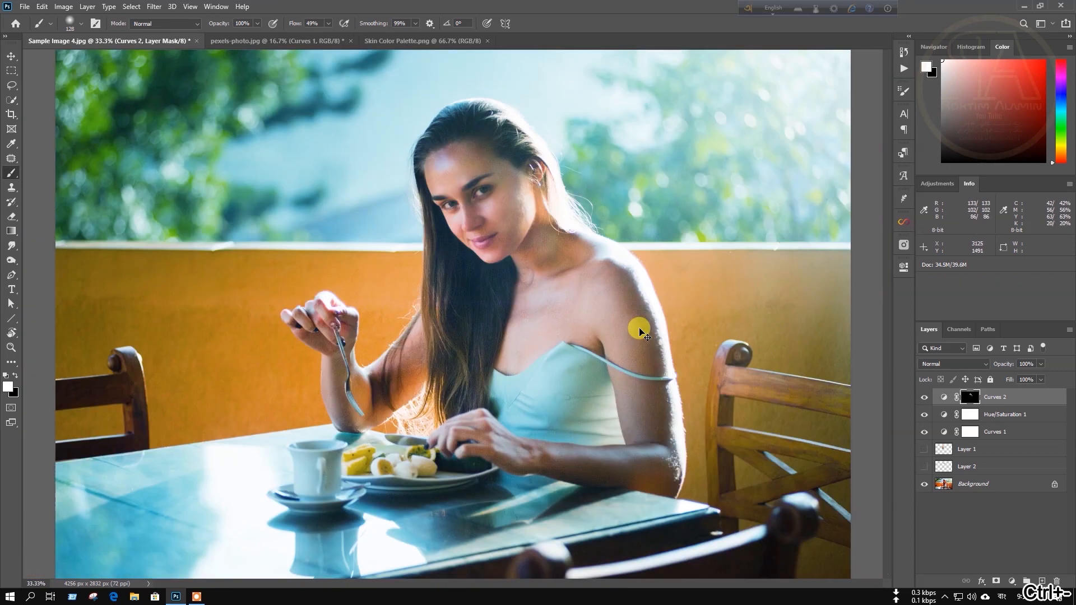
{"action": "key", "text": "ctrl+minus"}
{"action": "key", "text": "ctrl+plus"}
{"action": "key", "text": "ctrl+minus"}
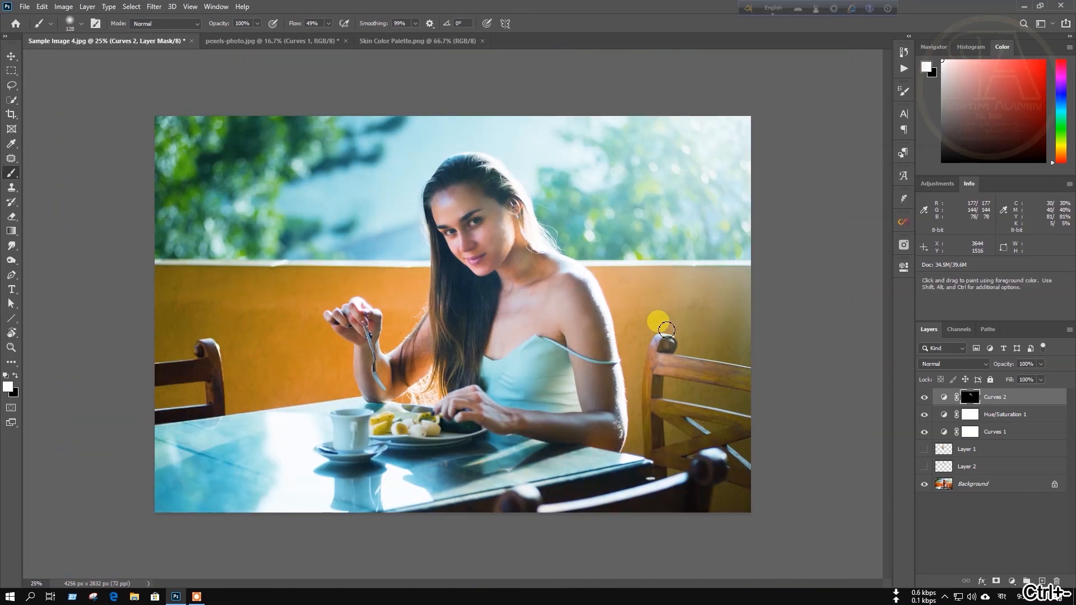
Alt-view only the Background layer to see the original colours, then bring up pexels-photo.jpg.
{"action": "left_click", "coordinate": [923, 485], "text": "alt"}
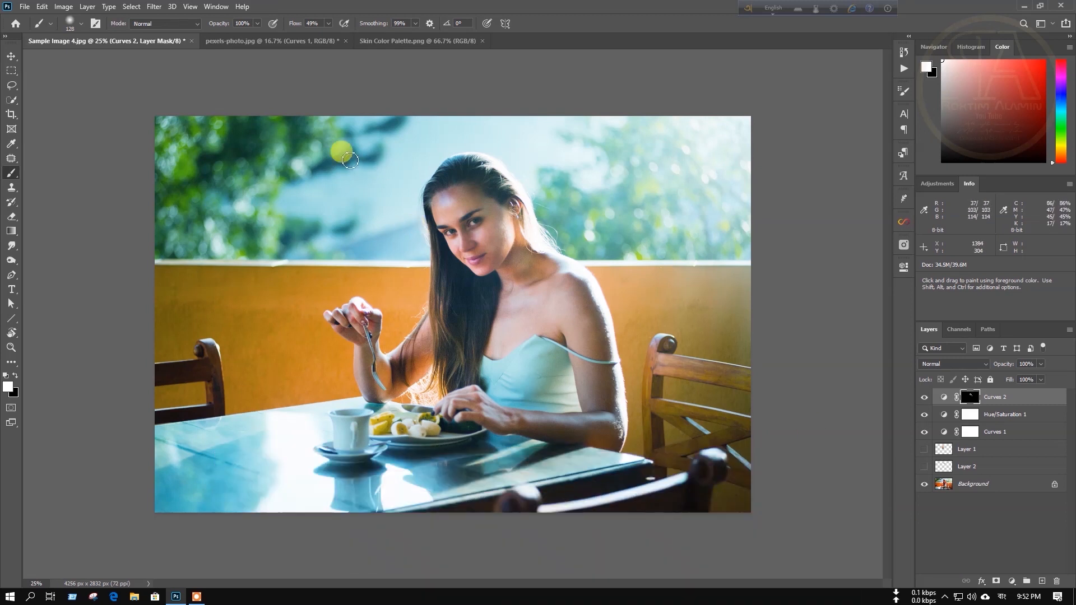
{"action": "left_click", "coordinate": [297, 43]}
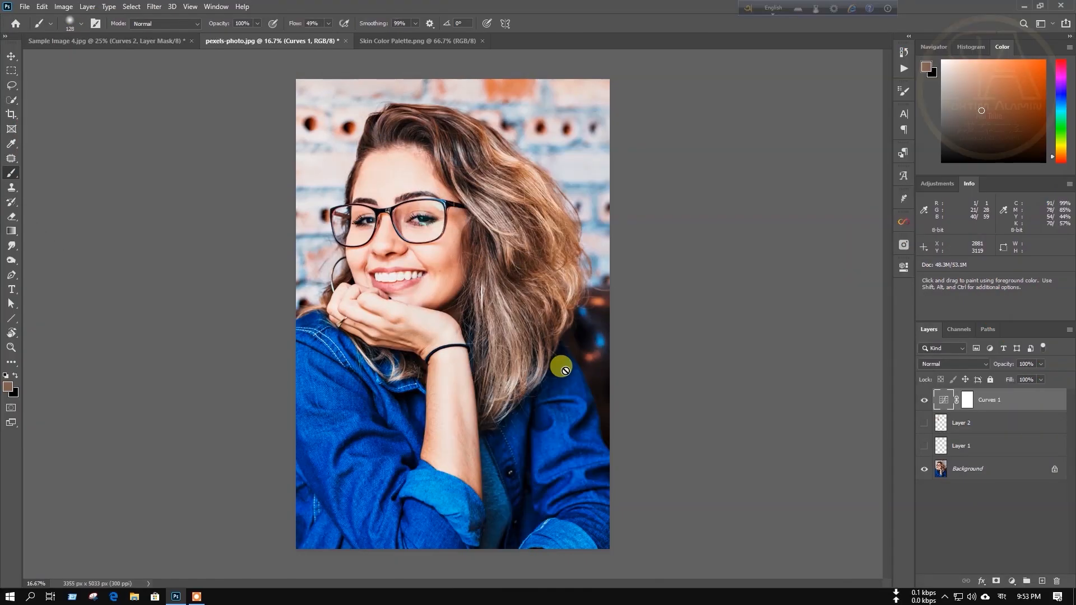
Invert the Curves 1 mask, then paint white over the forehead, eye and left temple with a ~428 px brush.
{"action": "left_click", "coordinate": [924, 400]}
{"action": "left_click", "coordinate": [924, 400]}
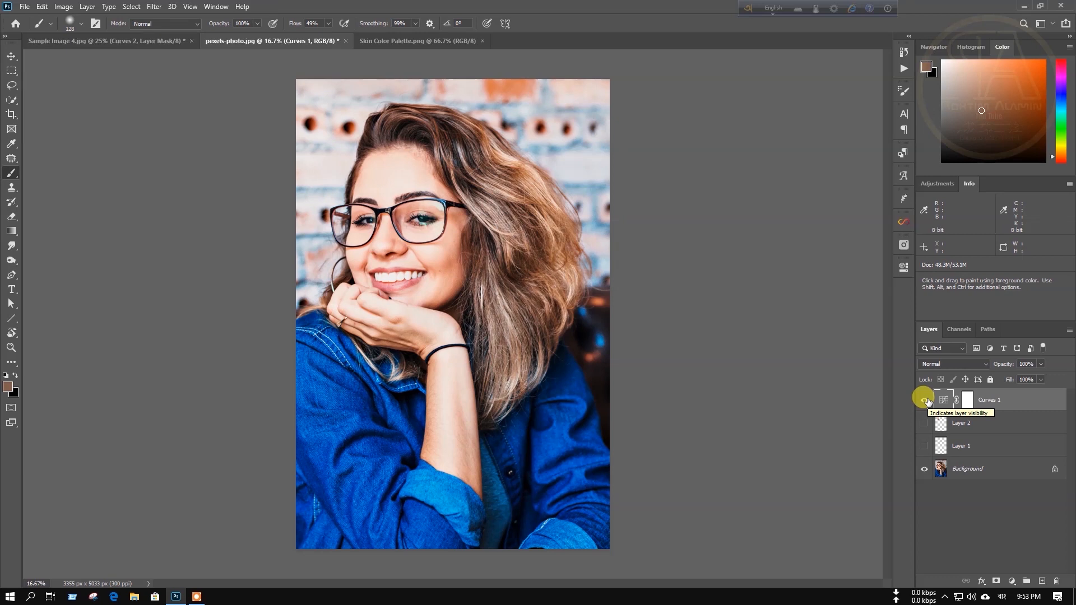
{"action": "left_click", "coordinate": [968, 400]}
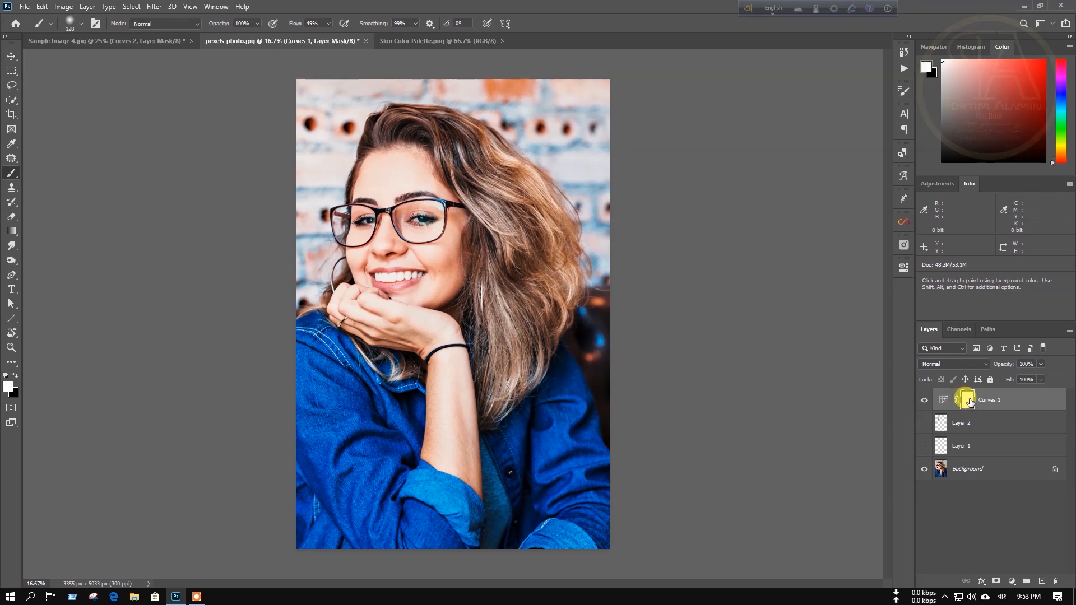
{"action": "key", "text": "ctrl+i"}
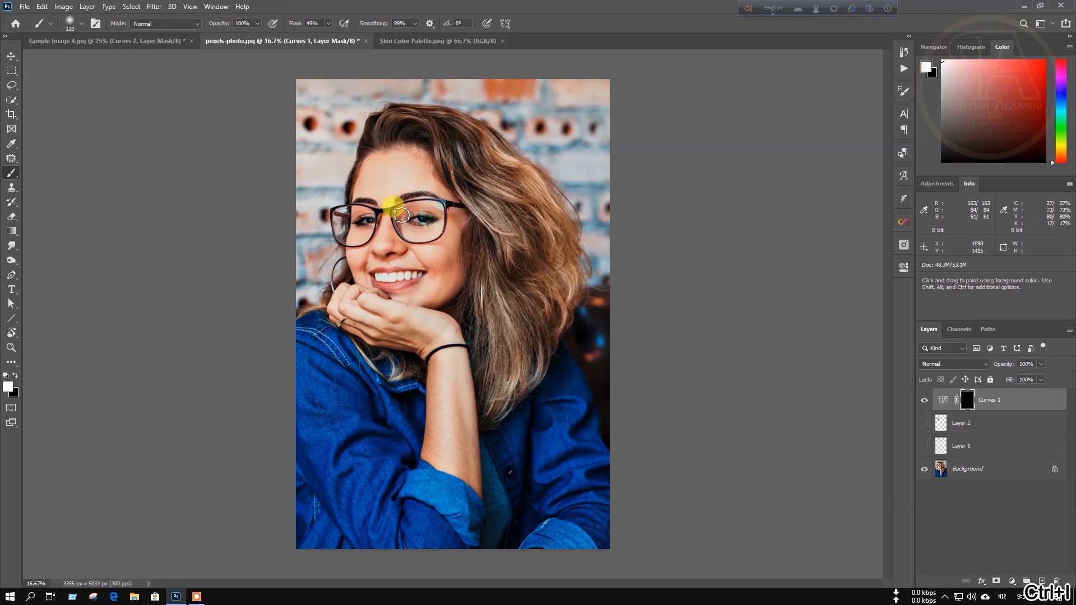
{"action": "left_click_drag", "start_coordinate": [423, 224], "coordinate": [456, 223]}
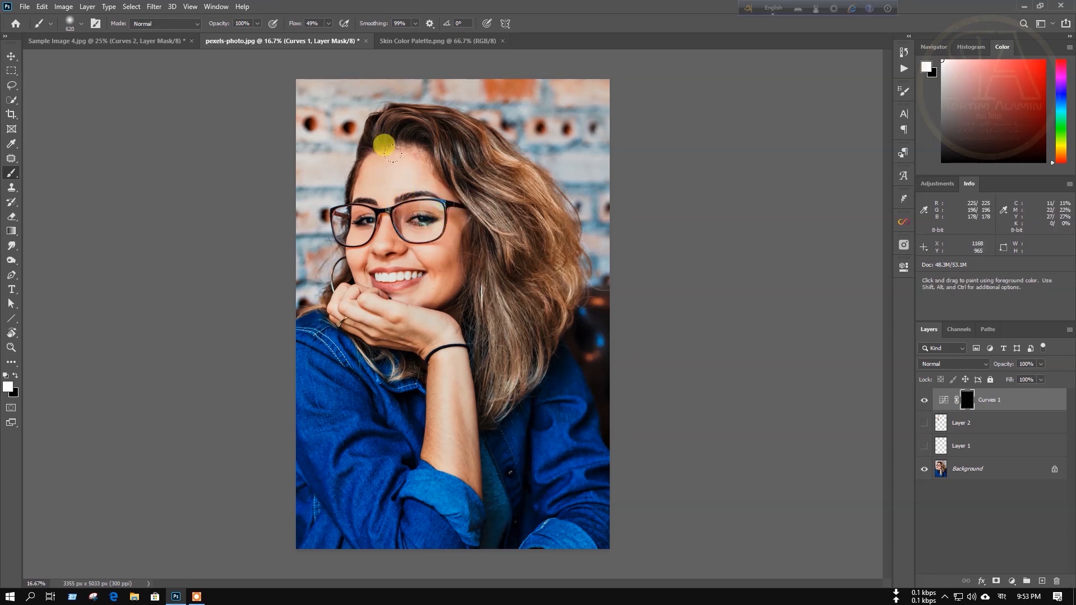
{"action": "mouse_move", "coordinate": [414, 179]}
{"action": "left_mouse_down"}
{"action": "mouse_move", "coordinate": [429, 248]}
{"action": "mouse_move", "coordinate": [363, 237]}
{"action": "mouse_move", "coordinate": [367, 199]}
{"action": "mouse_move", "coordinate": [352, 293]}
{"action": "mouse_move", "coordinate": [429, 321]}
{"action": "mouse_move", "coordinate": [442, 421]}
{"action": "mouse_move", "coordinate": [418, 403]}
{"action": "mouse_move", "coordinate": [435, 444]}
{"action": "mouse_move", "coordinate": [418, 364]}
{"action": "mouse_move", "coordinate": [355, 291]}
{"action": "mouse_move", "coordinate": [415, 248]}
{"action": "left_mouse_up"}
{"action": "mouse_move", "coordinate": [373, 139]}
{"action": "left_mouse_down"}
{"action": "mouse_move", "coordinate": [370, 231]}
{"action": "mouse_move", "coordinate": [343, 212]}
{"action": "left_mouse_up"}
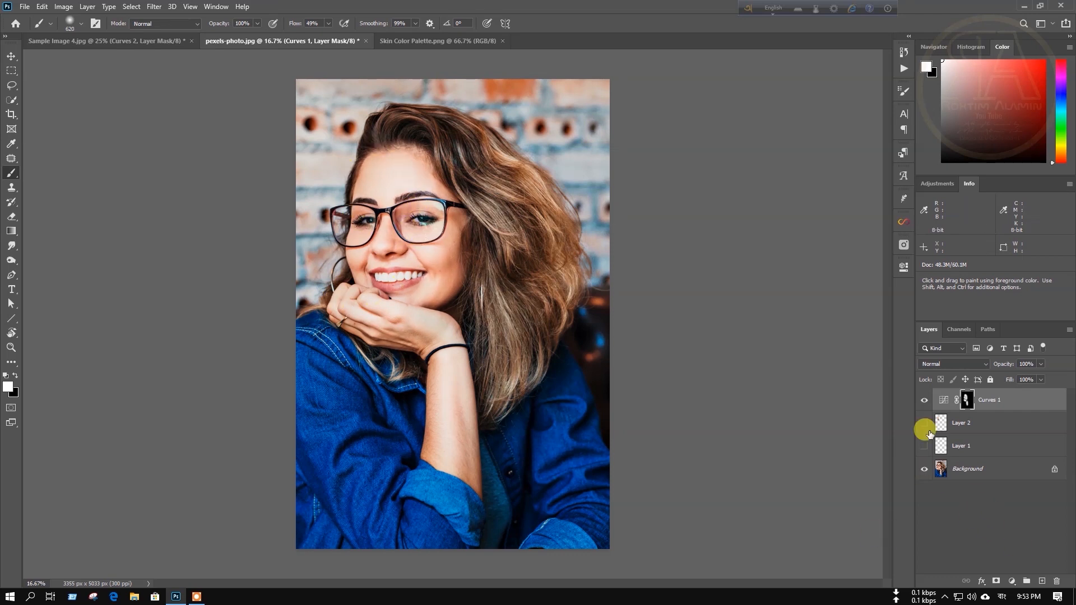
Toggle Curves 1 repeatedly to compare the face before and after, leaving it visible at 16.67% zoom.
{"action": "left_click", "coordinate": [924, 400]}
{"action": "left_click", "coordinate": [924, 401]}
{"action": "left_click", "coordinate": [924, 401]}
{"action": "left_click", "coordinate": [924, 401]}
{"action": "left_click", "coordinate": [924, 400]}
{"action": "left_click", "coordinate": [925, 400]}
{"action": "left_click", "coordinate": [924, 400]}
{"action": "left_click", "coordinate": [925, 400]}
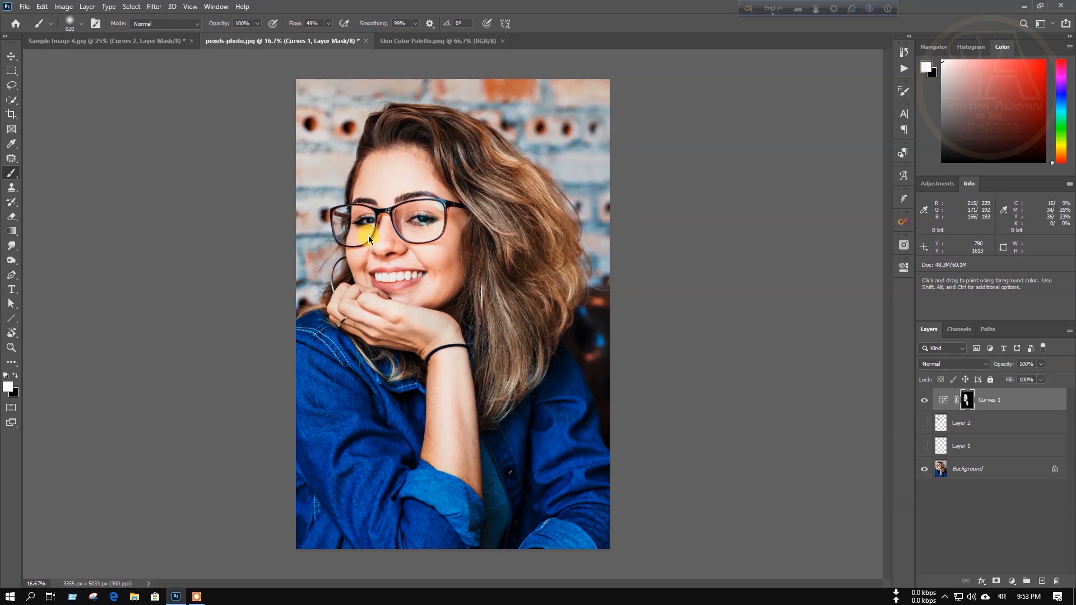
{"action": "key", "text": "ctrl+minus"}
{"action": "key", "text": "ctrl+plus"}
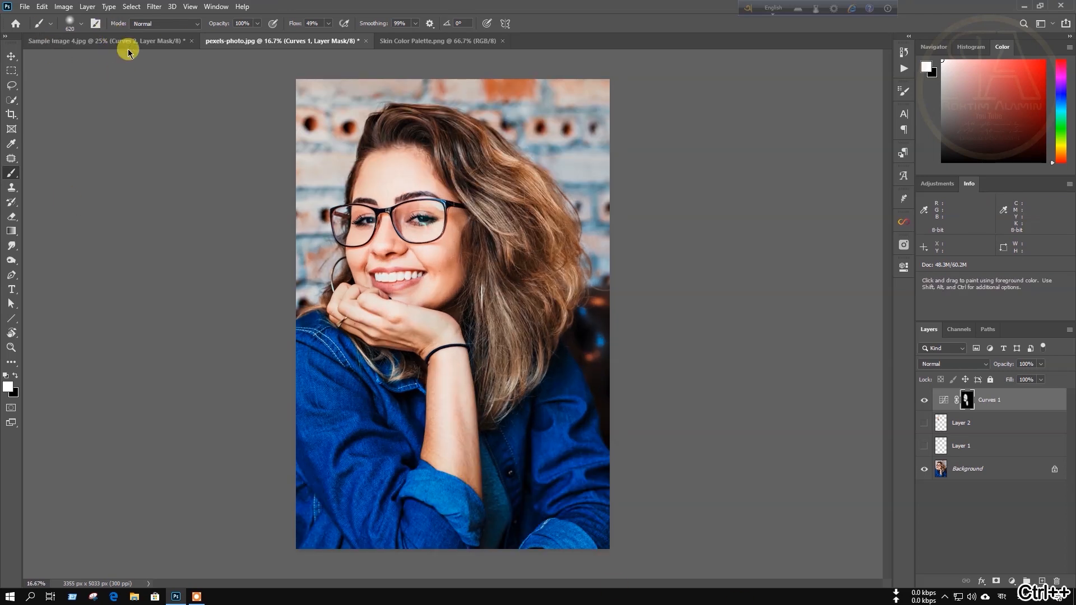
Return to Sample Image 4.jpg at 33.3% zoom and target its Curves 1 layer mask with a ~476 px brush.
{"action": "left_click", "coordinate": [108, 42]}
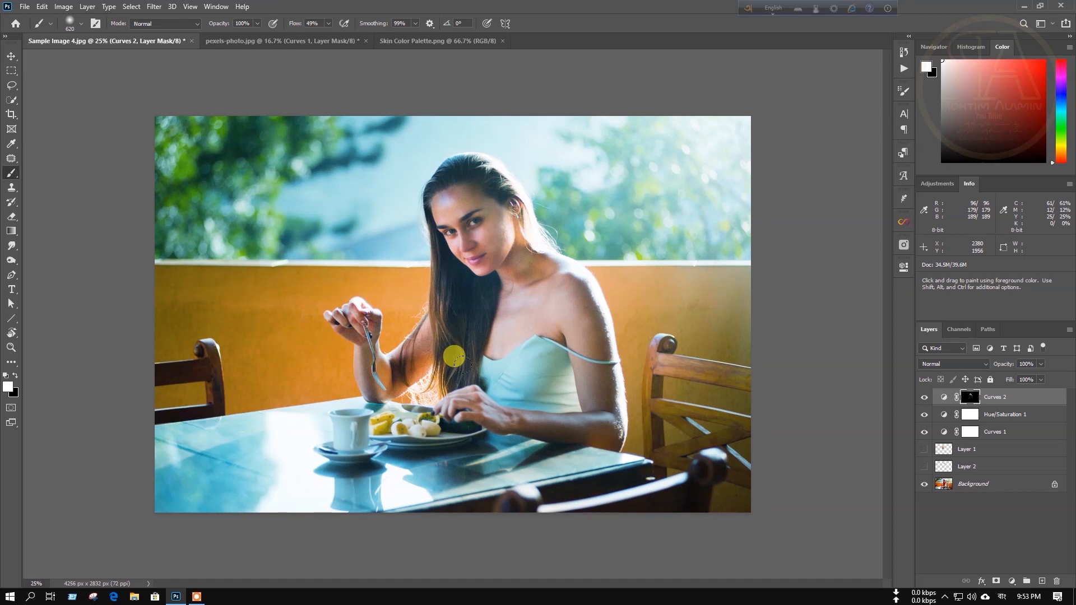
{"action": "key", "text": "ctrl+plus"}
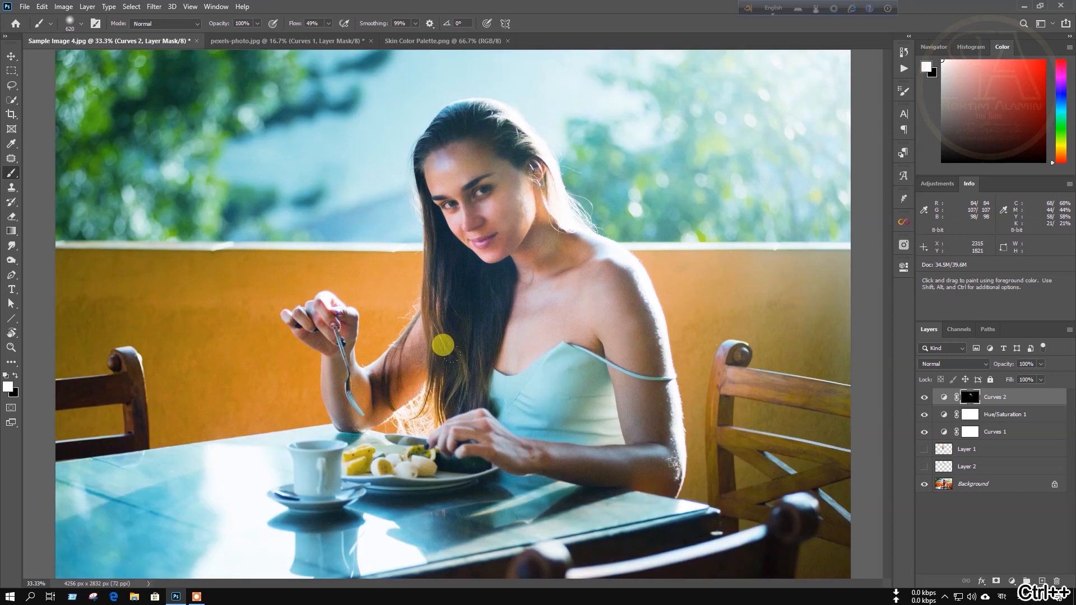
{"action": "left_click", "coordinate": [967, 431]}
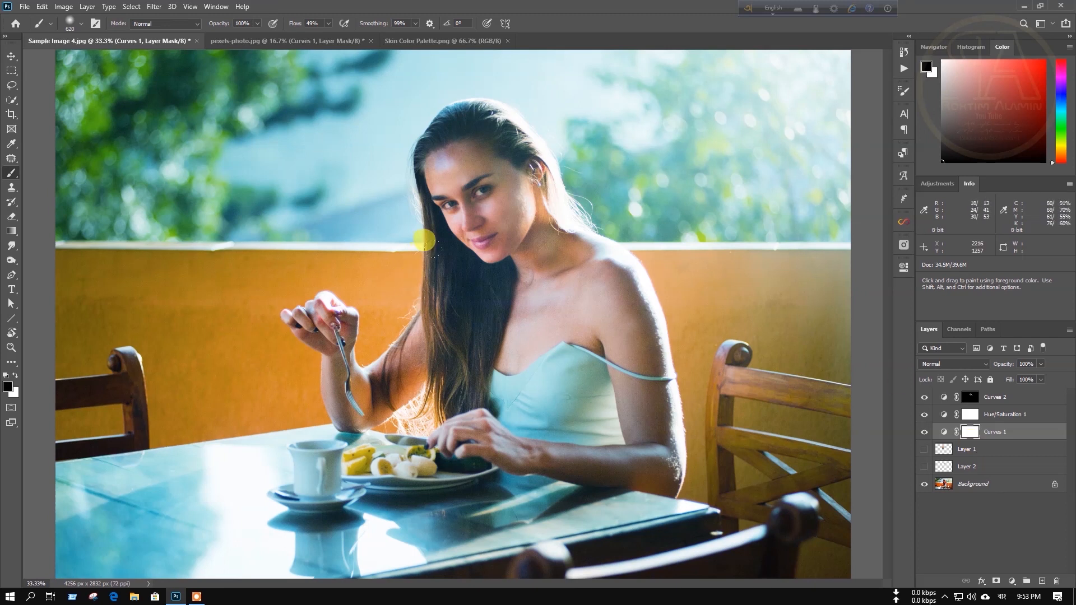
{"action": "mouse_move", "coordinate": [490, 298]}
{"action": "left_mouse_down"}
{"action": "mouse_move", "coordinate": [463, 301]}
{"action": "mouse_move", "coordinate": [459, 352]}
{"action": "left_mouse_up"}
{"action": "right_click", "coordinate": [450, 272]}
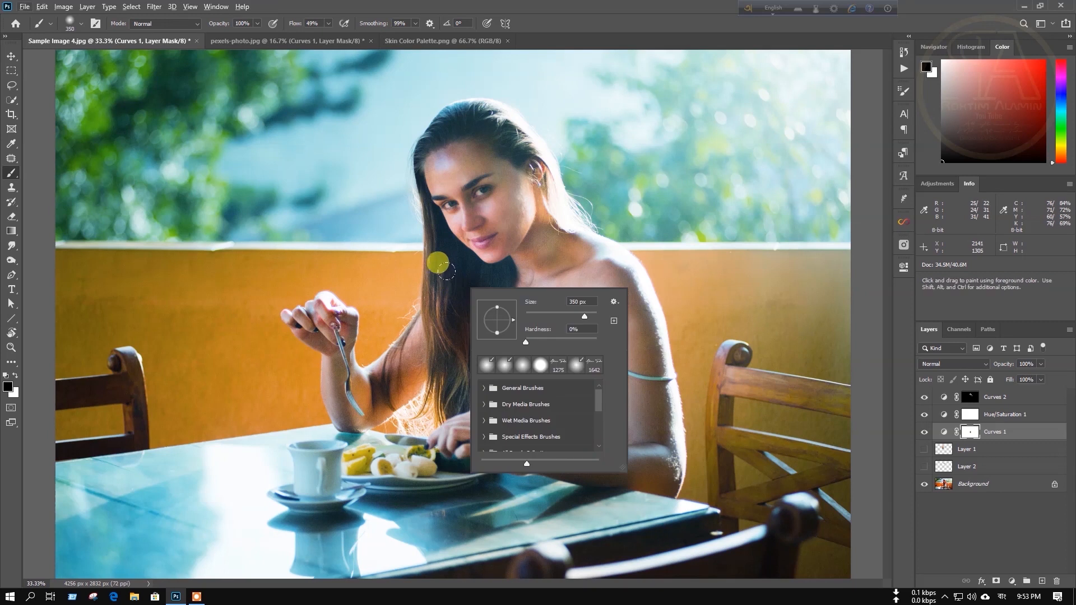
At 50% zoom, paint black over the top of the hair with a ~254 px brush, then zoom out.
{"action": "key", "text": "ctrl+plus"}
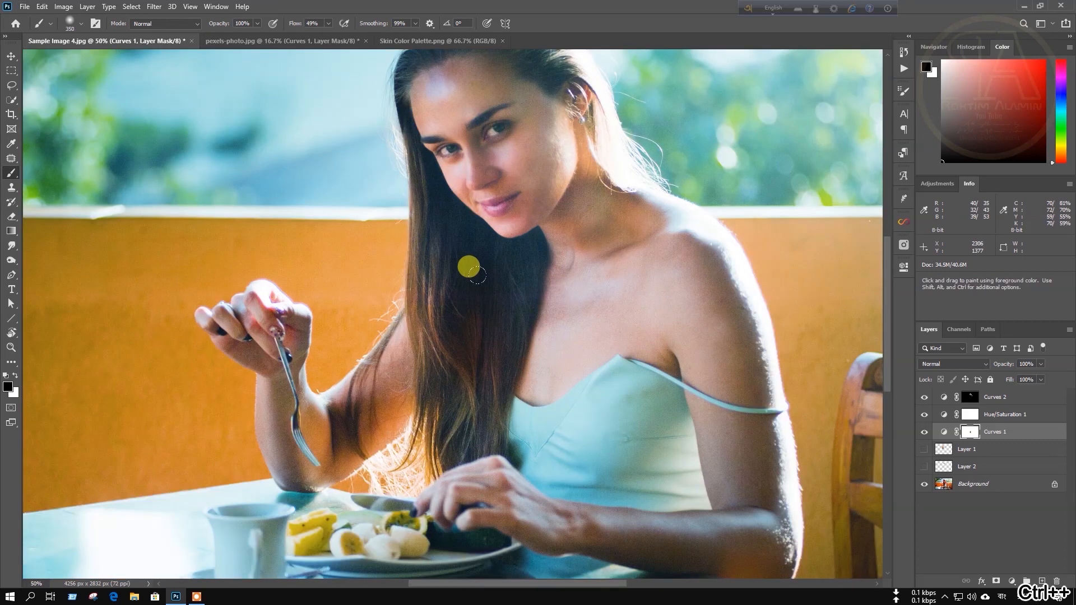
{"action": "scroll", "coordinate": [470, 272], "scroll_direction": "up", "scroll_amount": 3}
{"action": "left_click_drag", "start_coordinate": [473, 340], "coordinate": [460, 341]}
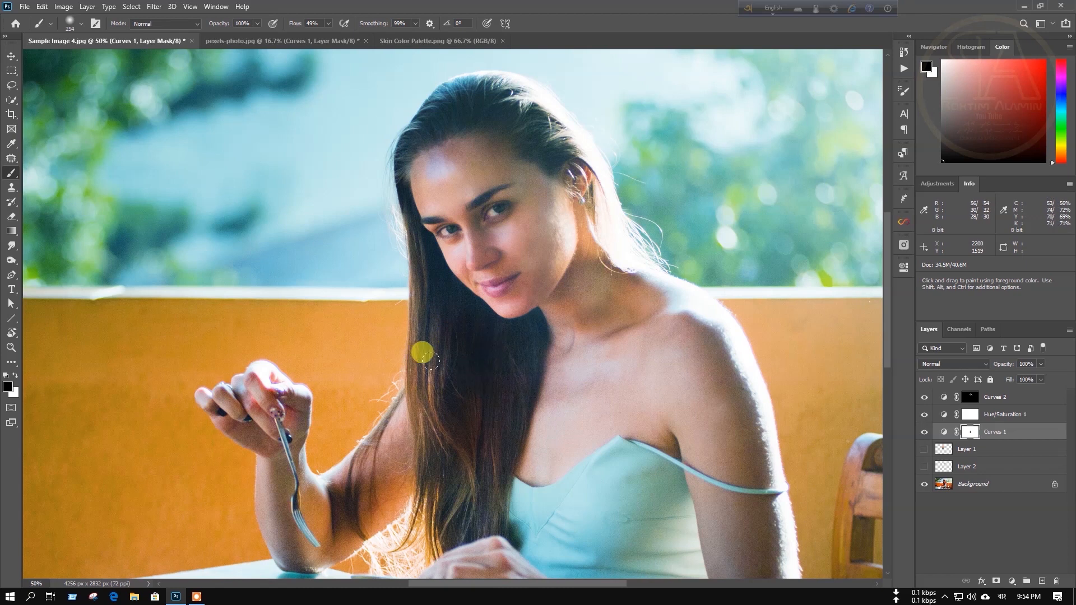
{"action": "scroll", "coordinate": [432, 170], "scroll_direction": "up", "scroll_amount": 3}
{"action": "mouse_move", "coordinate": [466, 152]}
{"action": "left_mouse_down"}
{"action": "mouse_move", "coordinate": [505, 166]}
{"action": "mouse_move", "coordinate": [466, 147]}
{"action": "left_mouse_up"}
{"action": "mouse_move", "coordinate": [456, 184]}
{"action": "left_mouse_down"}
{"action": "mouse_move", "coordinate": [427, 202]}
{"action": "mouse_move", "coordinate": [488, 173]}
{"action": "mouse_move", "coordinate": [558, 198]}
{"action": "mouse_move", "coordinate": [519, 173]}
{"action": "left_mouse_up"}
{"action": "scroll", "coordinate": [504, 313], "scroll_direction": "down", "scroll_amount": 3}
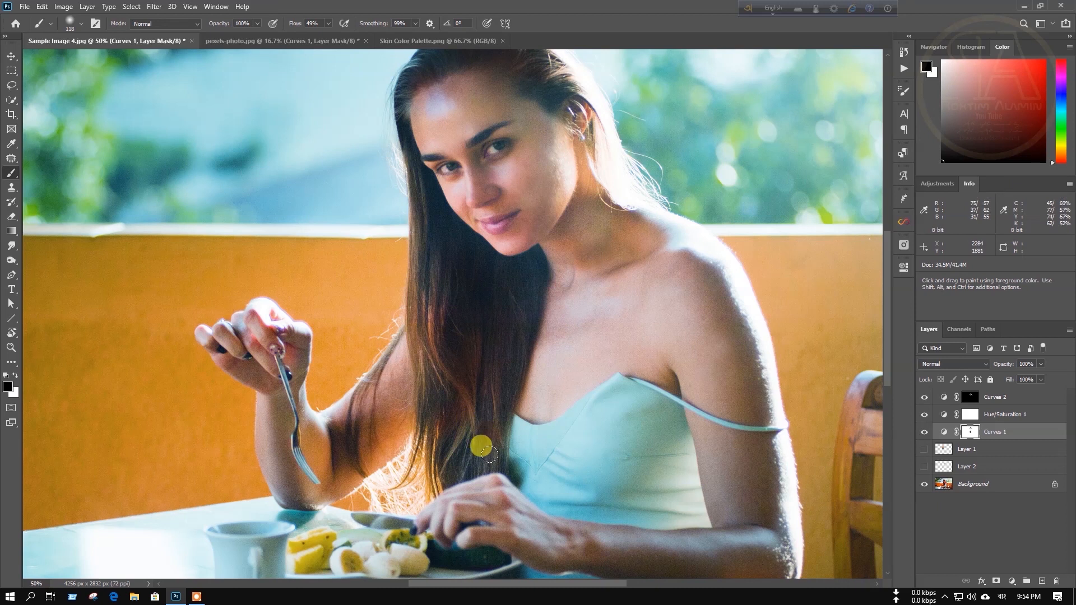
{"action": "key", "text": "ctrl+minus"}
{"action": "key", "text": "ctrl+minus"}
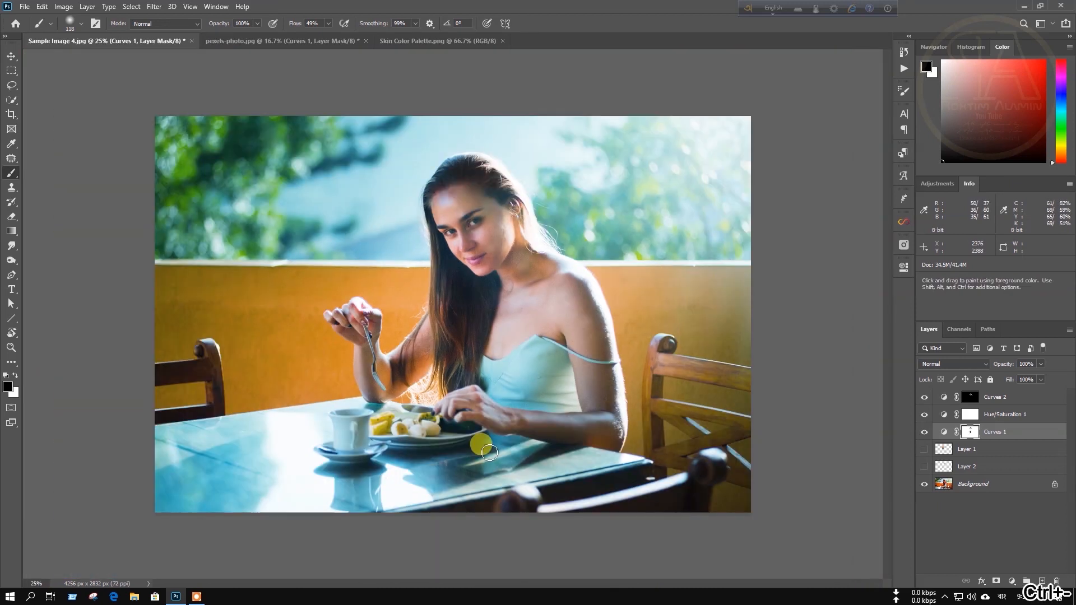
{"action": "left_click", "coordinate": [923, 486], "text": "alt"}
{"action": "left_click", "coordinate": [924, 486], "text": "alt"}
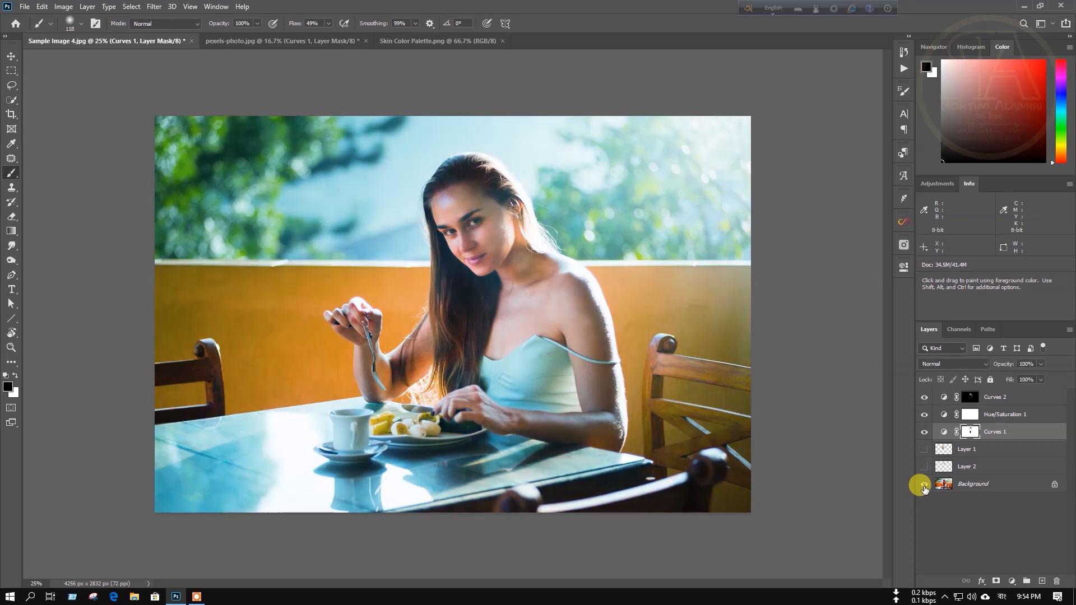